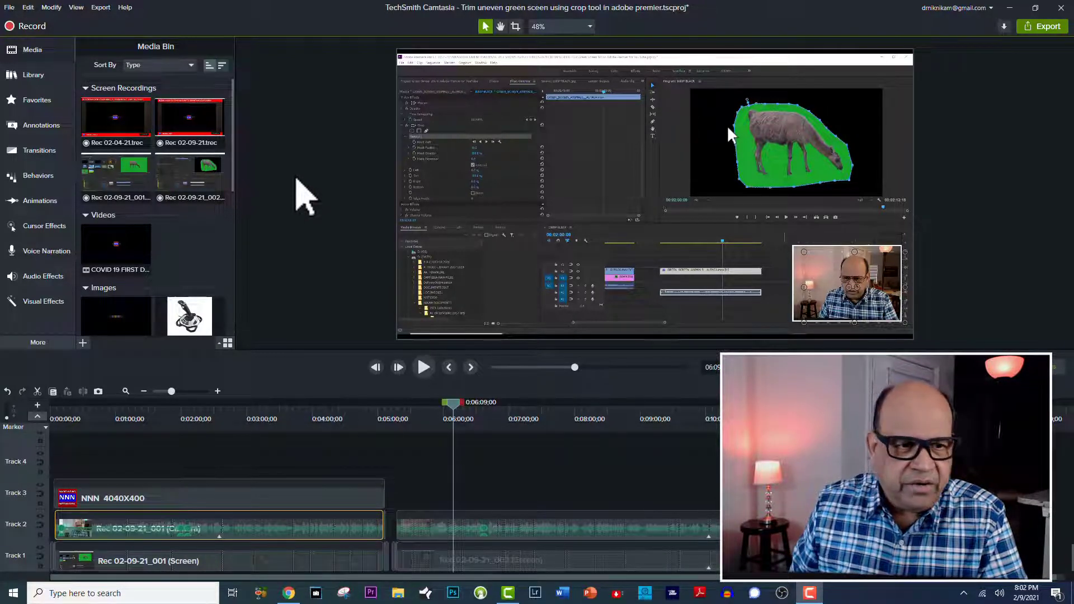
Review the project's canvas dimensions, colour, frame rate and loudness settings, and leave them without applying changes
left_click(10, 7)
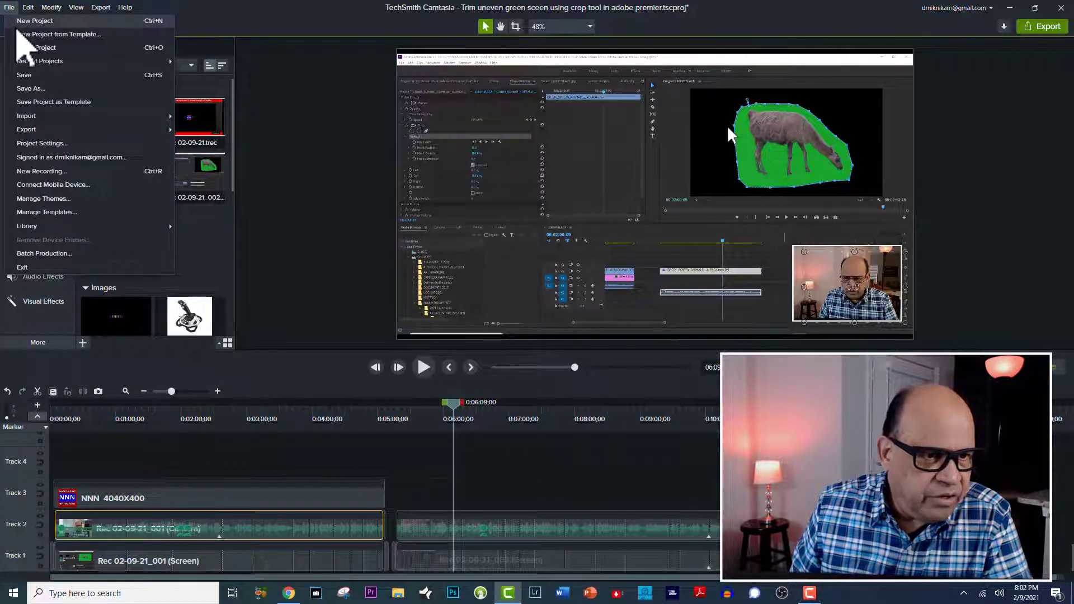
mouse_move(39, 61)
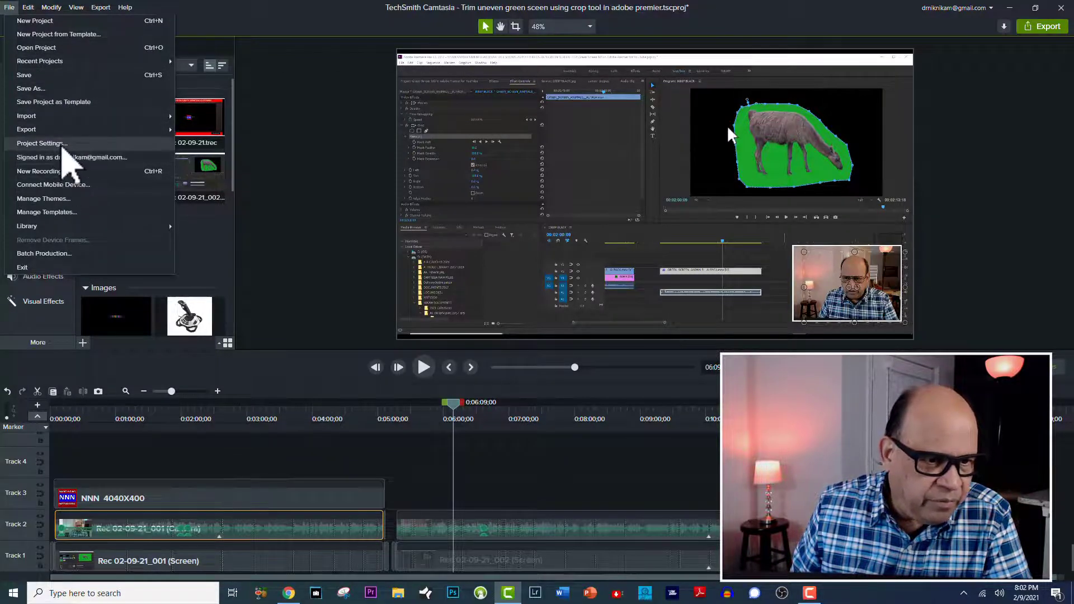
left_click(62, 147)
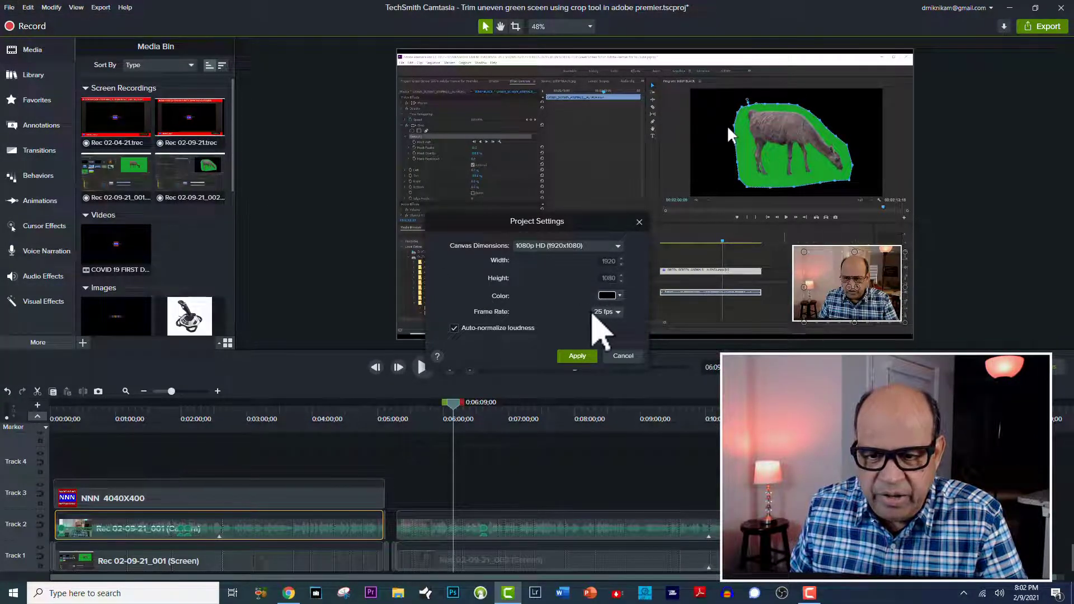
left_click(626, 358)
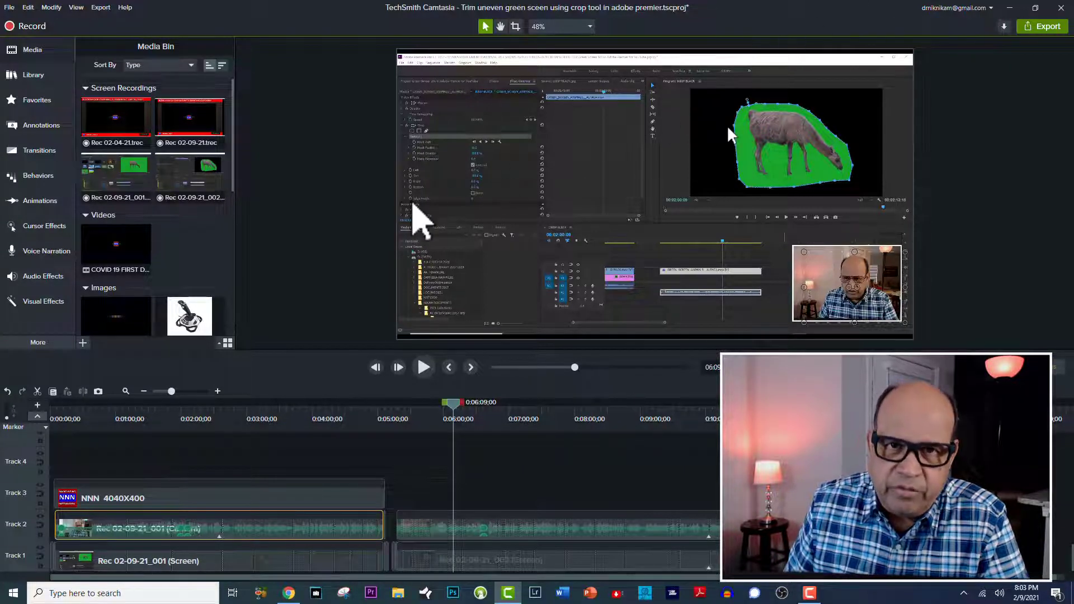
Review the Program, Timing, Partners, Shortcuts, Project and Advanced preferences, and close them without saving changes
left_click(10, 7)
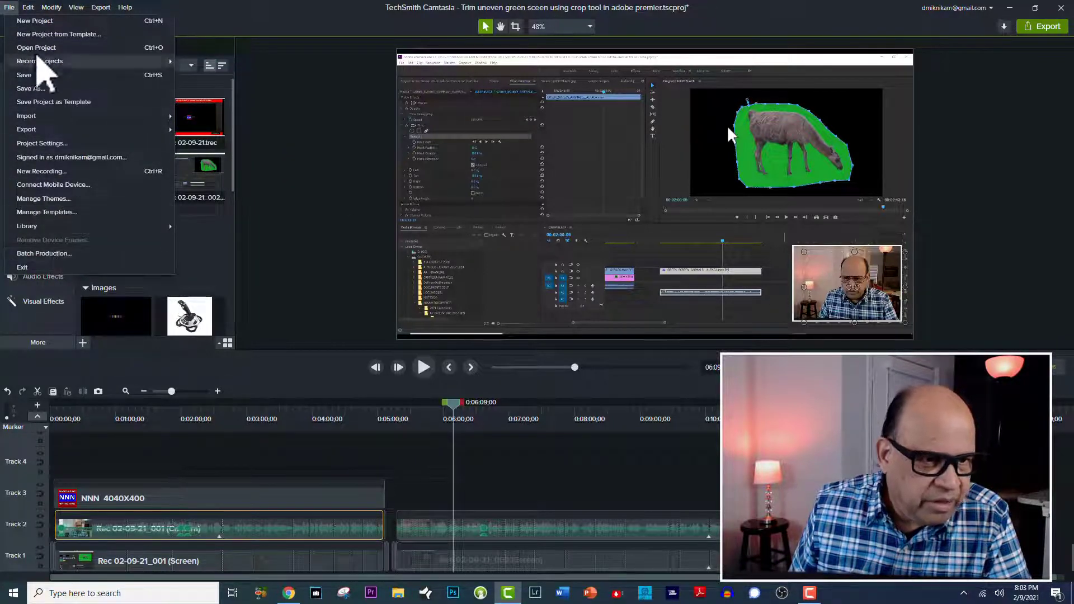
mouse_move(28, 8)
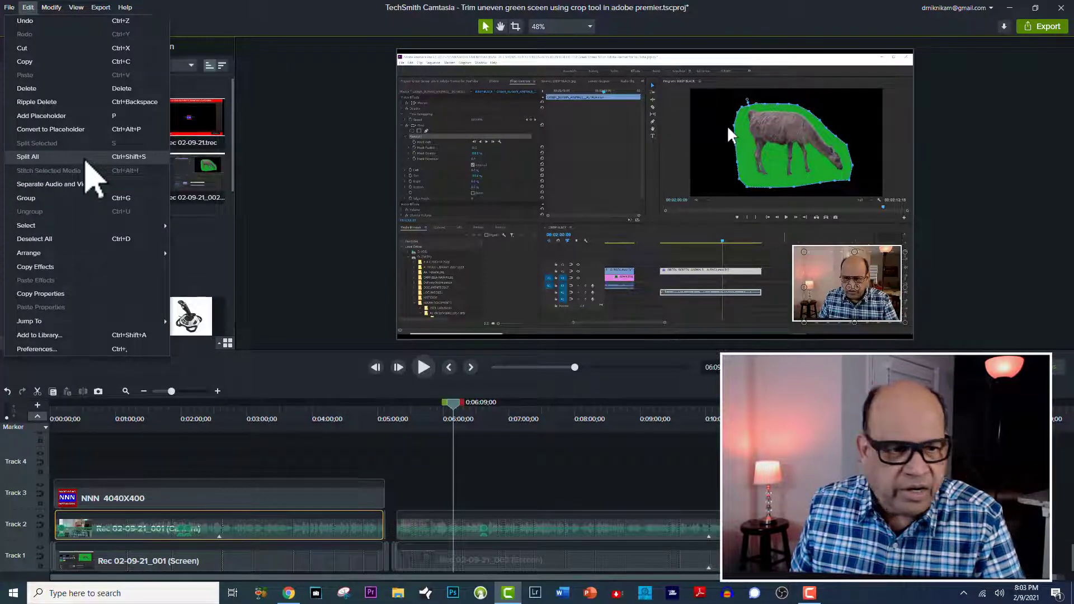
left_click(77, 350)
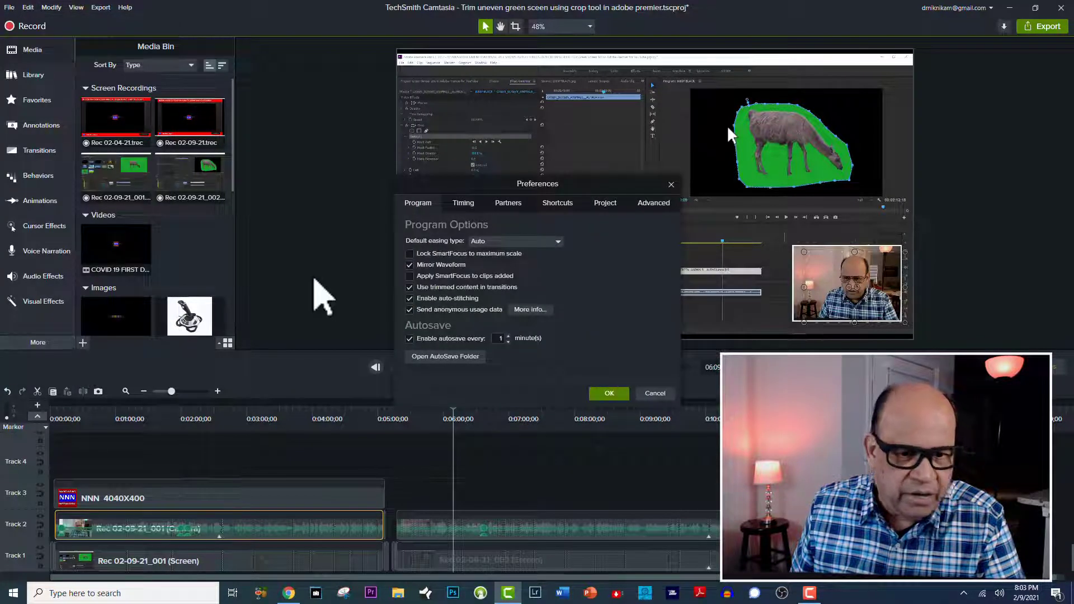
left_click_drag(464, 184, 395, 109)
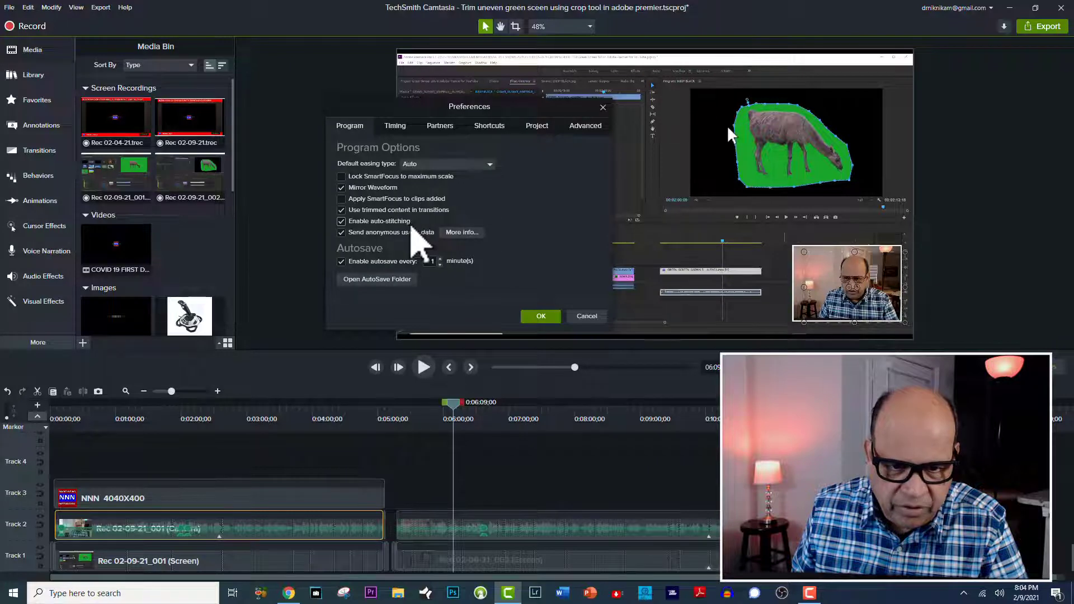
left_click(398, 128)
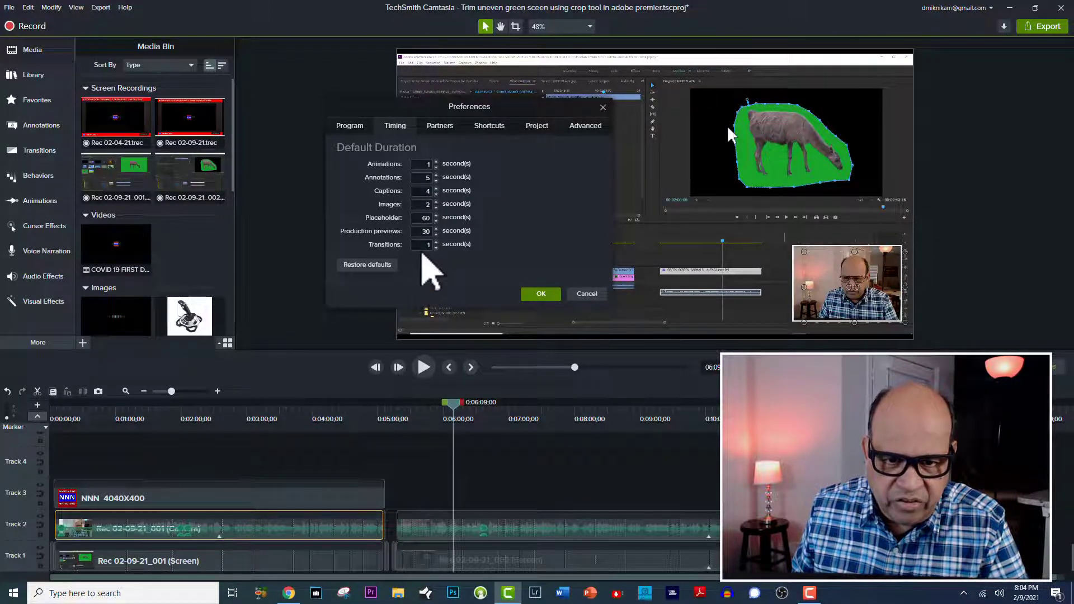
left_click(441, 127)
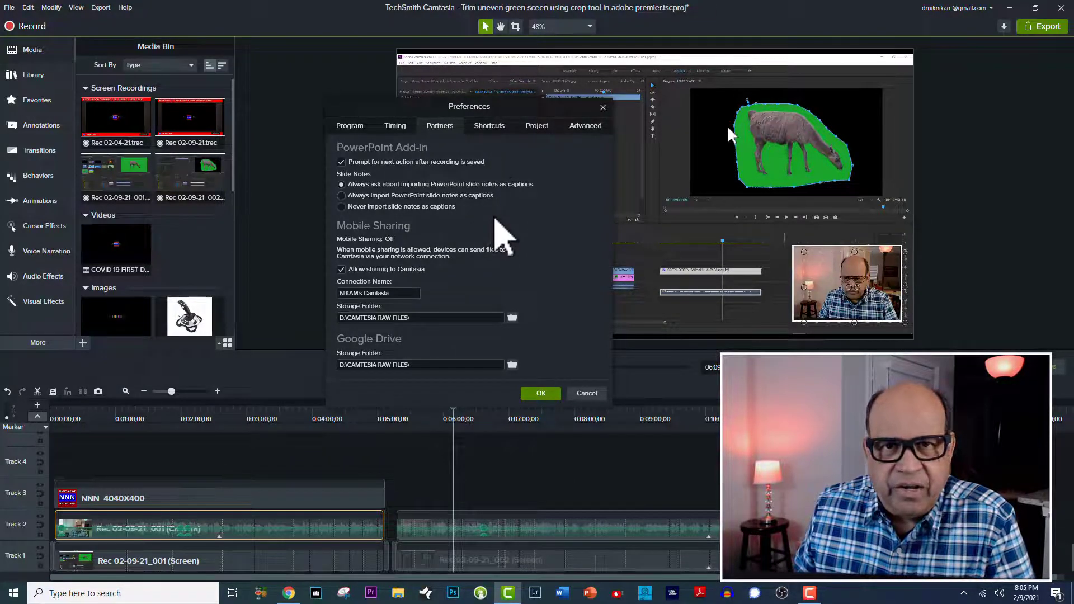
left_click(492, 126)
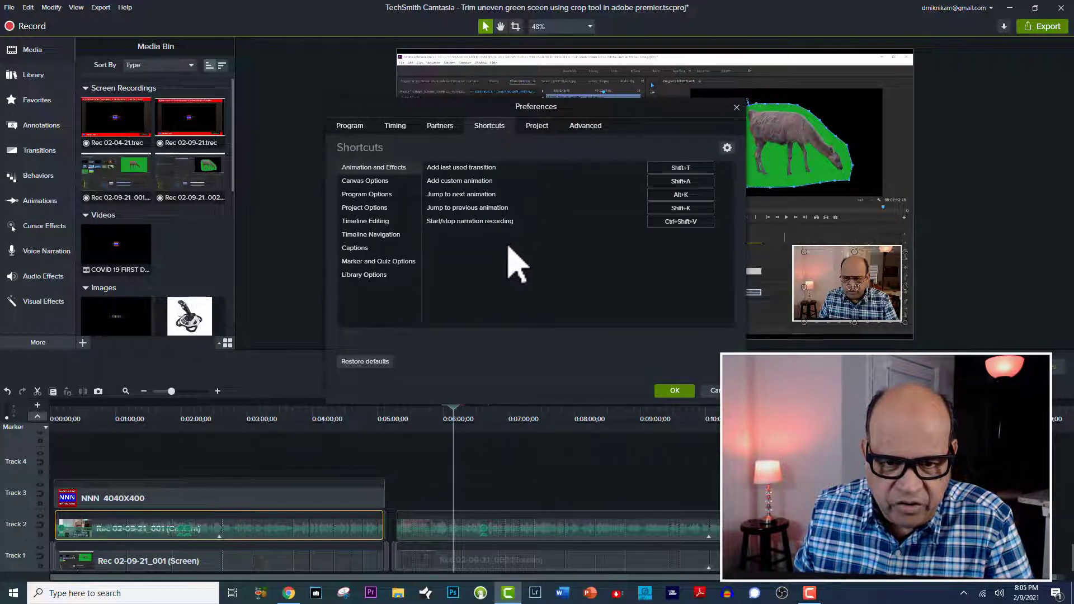
left_click(538, 132)
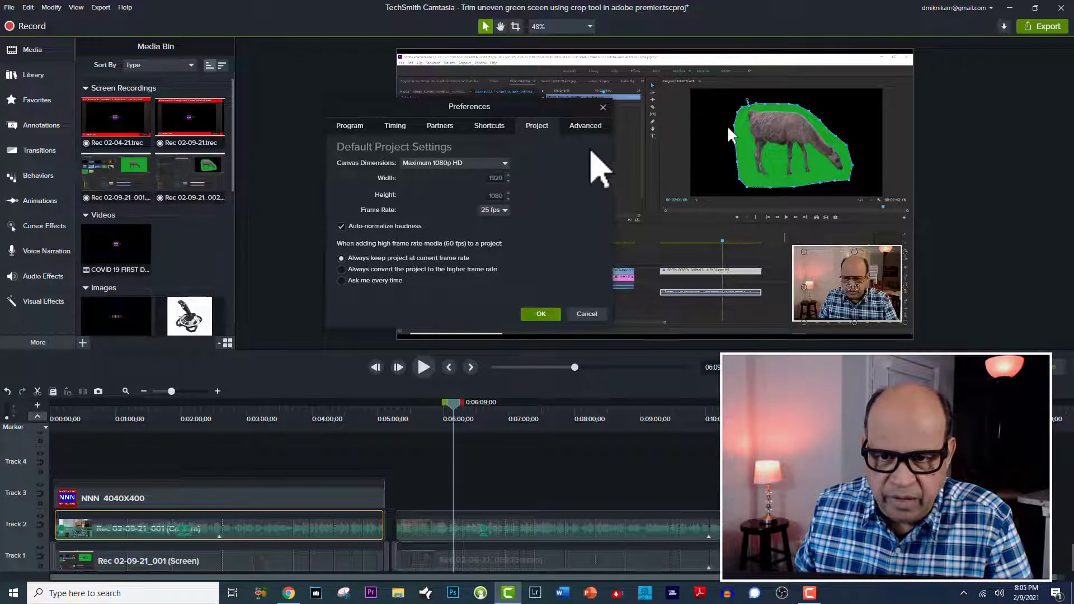
left_click(591, 133)
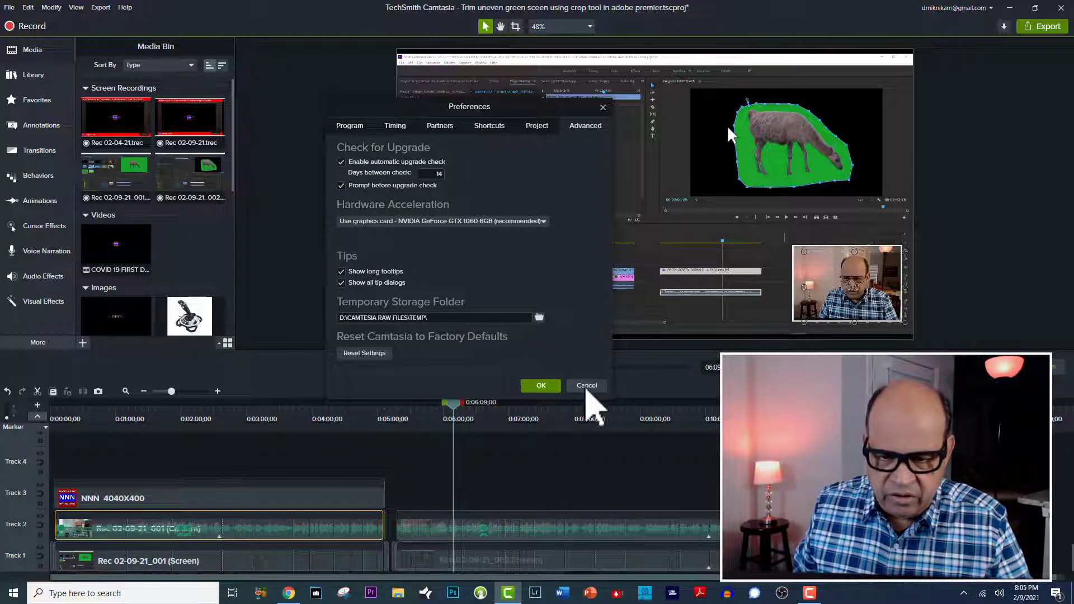
left_click(595, 386)
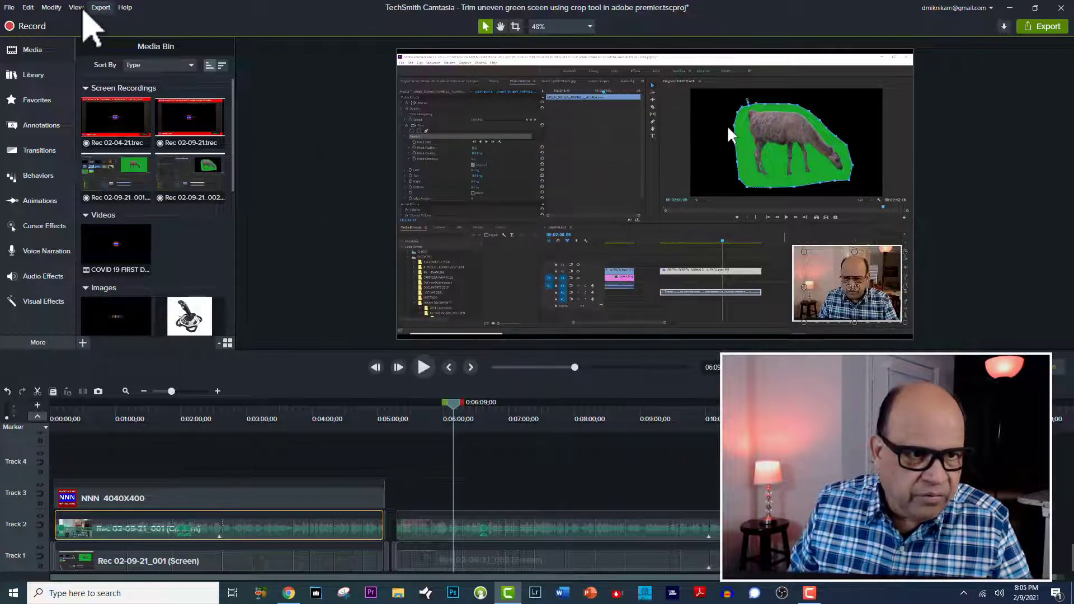
Look over the view options and browse the recordings, videos, images and audio in the Media Bin
left_click(76, 8)
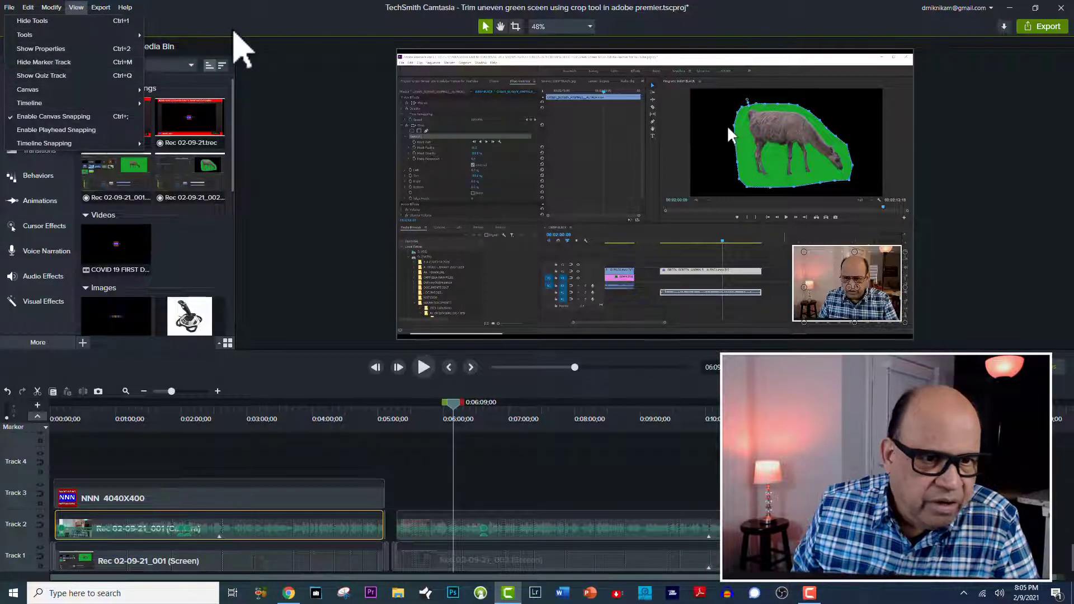
left_click(240, 43)
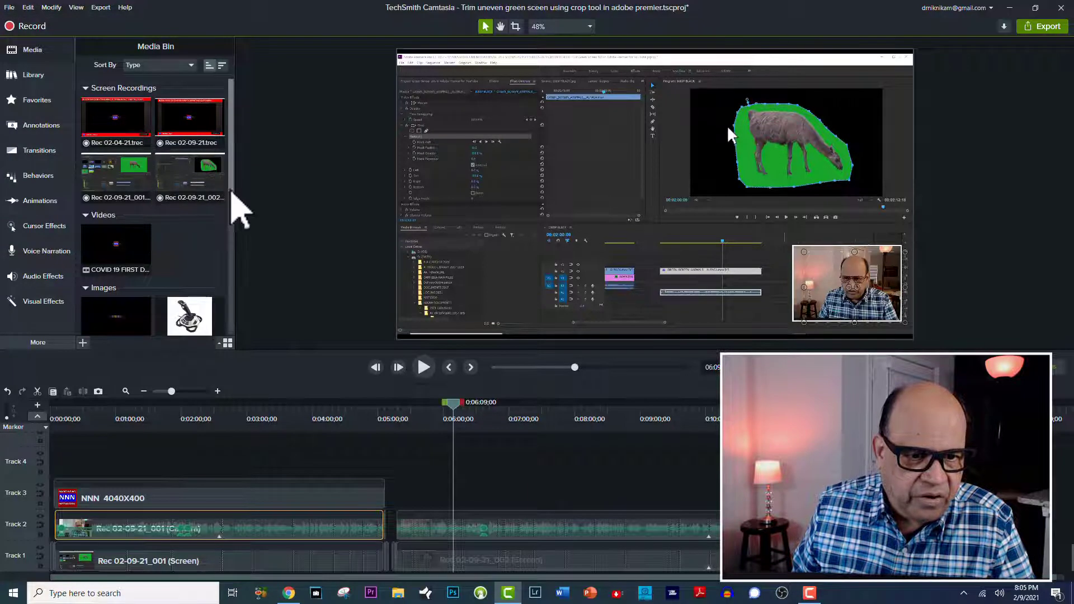
left_click_drag(234, 189, 211, 355)
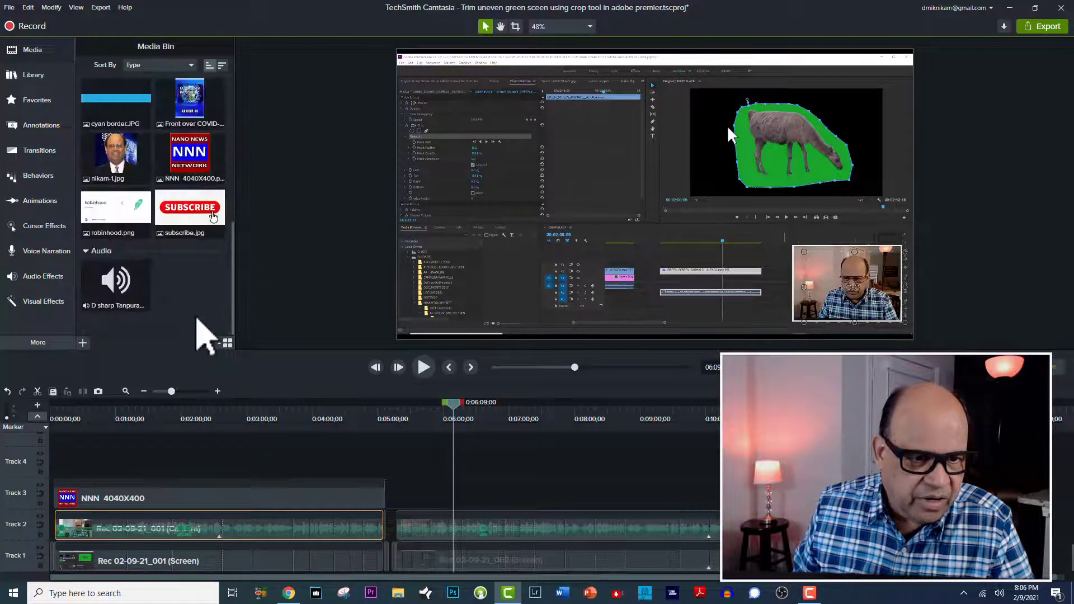
left_click_drag(233, 305, 230, 181)
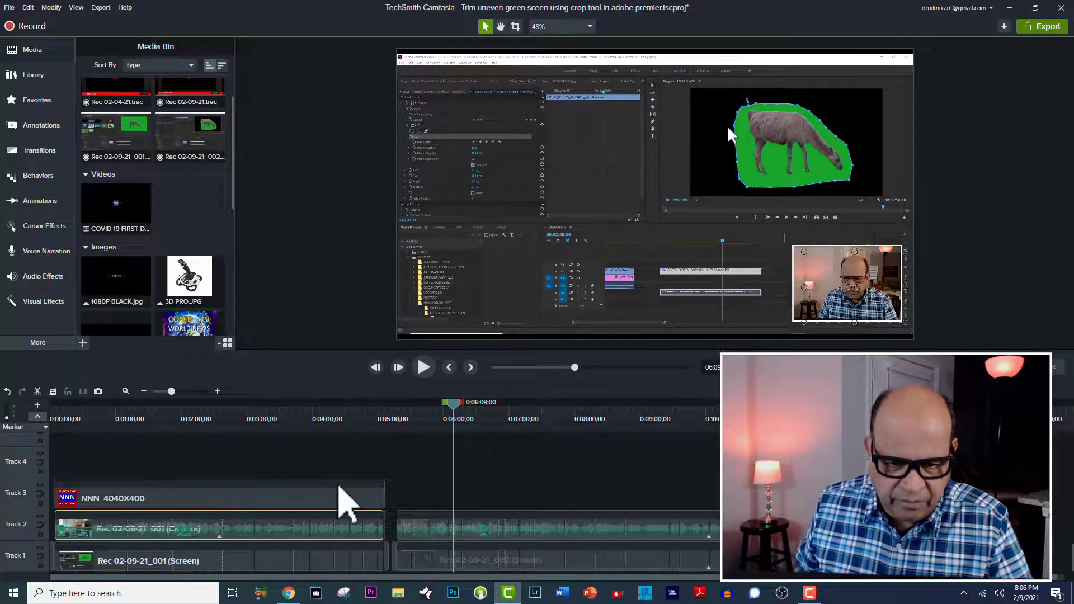
Magnify the timeline to inspect the Track 2 audio waveform closely, and return to the overview of the clips
left_click(188, 393)
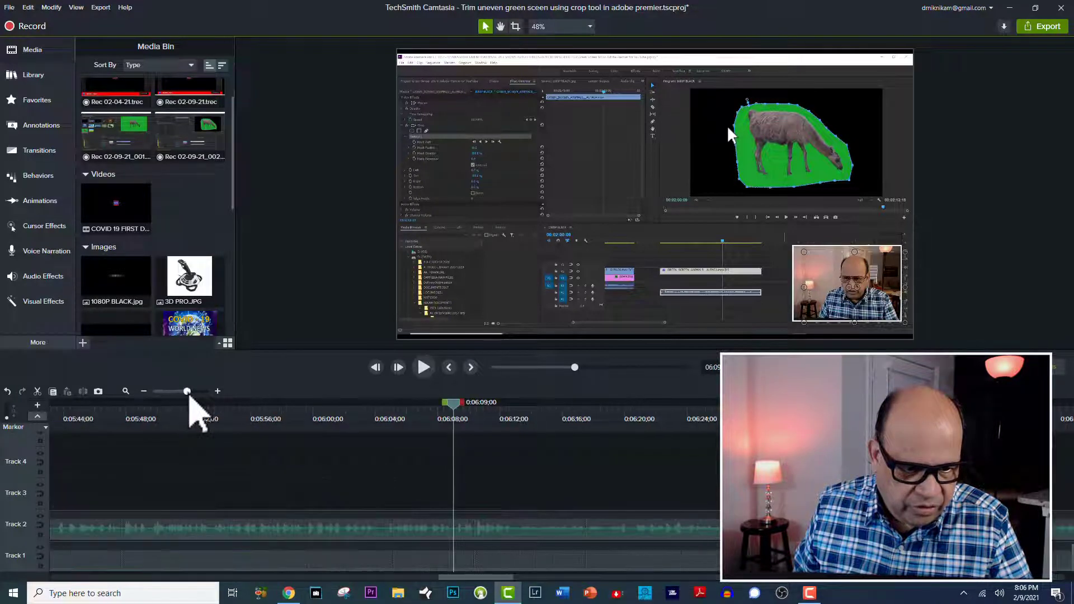
left_click(201, 391)
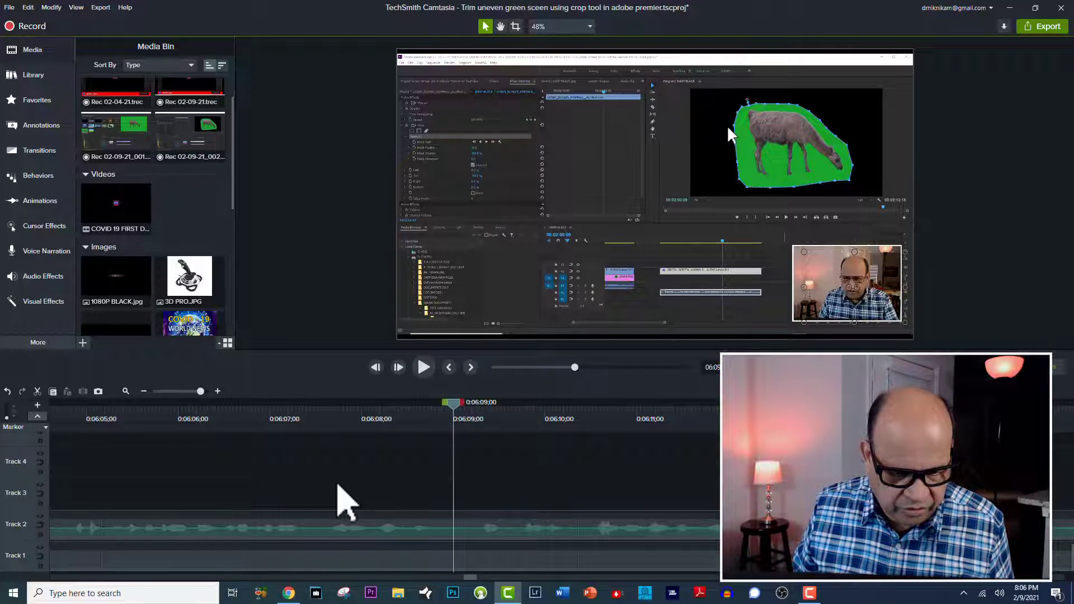
scroll(338, 486, "up", 3)
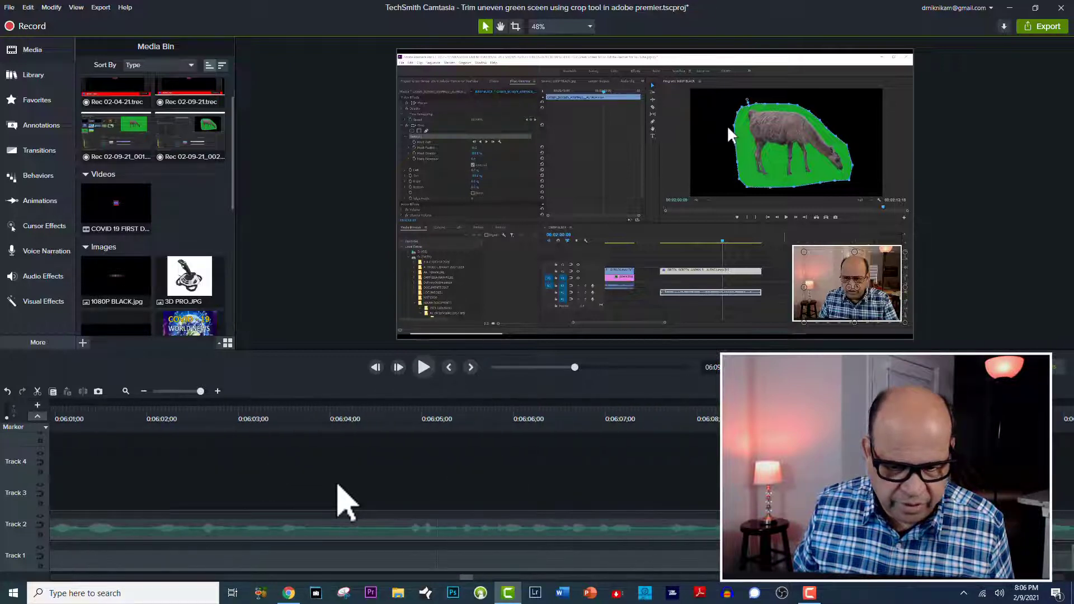
scroll(338, 485, "up", 3)
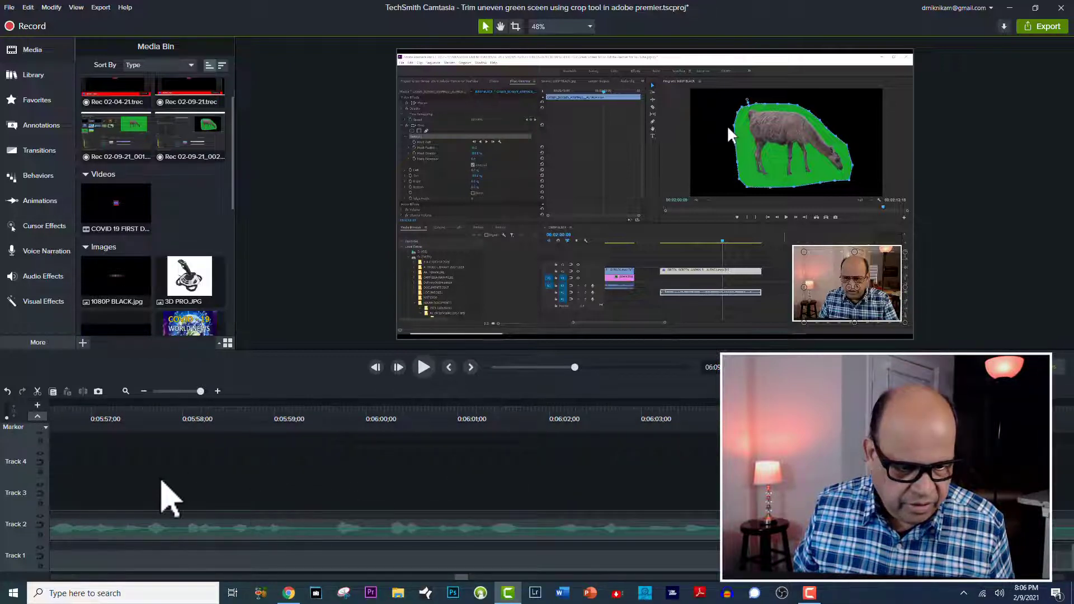
left_click(171, 391)
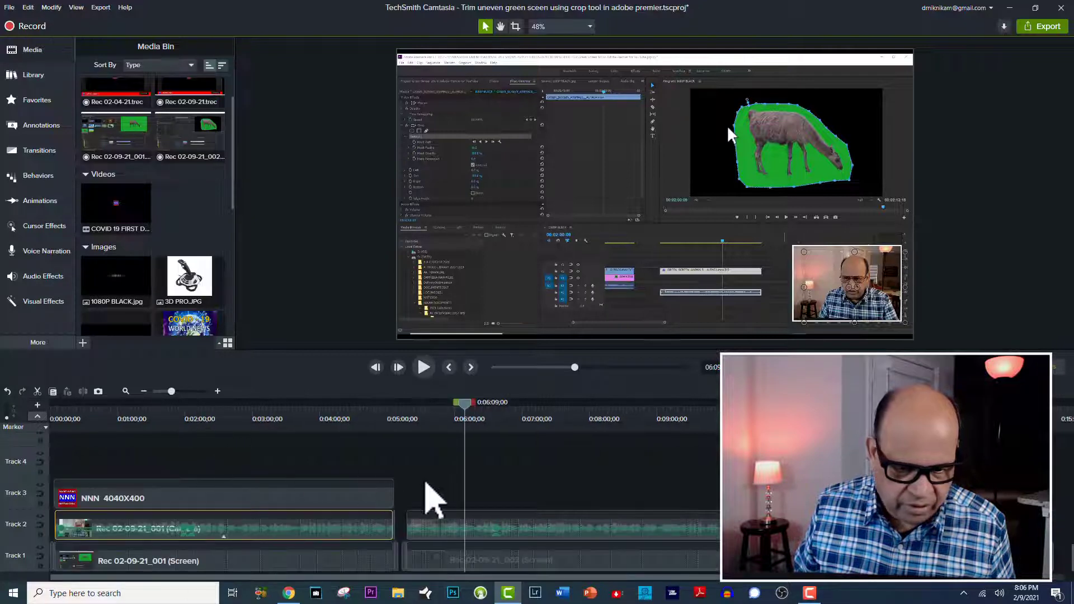
Position the playhead at the start of the Rec 02-09-21_002 clips and preview about five seconds of them
left_click_drag(454, 419, 407, 474)
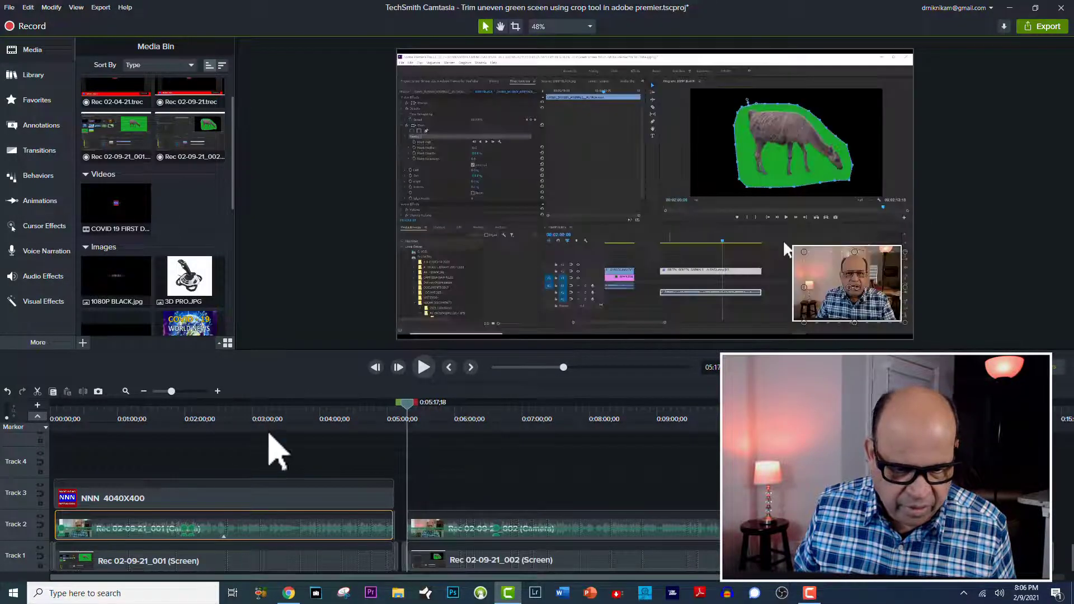
mouse_move(185, 394)
left_mouse_down()
mouse_move(207, 392)
mouse_move(197, 394)
left_mouse_up()
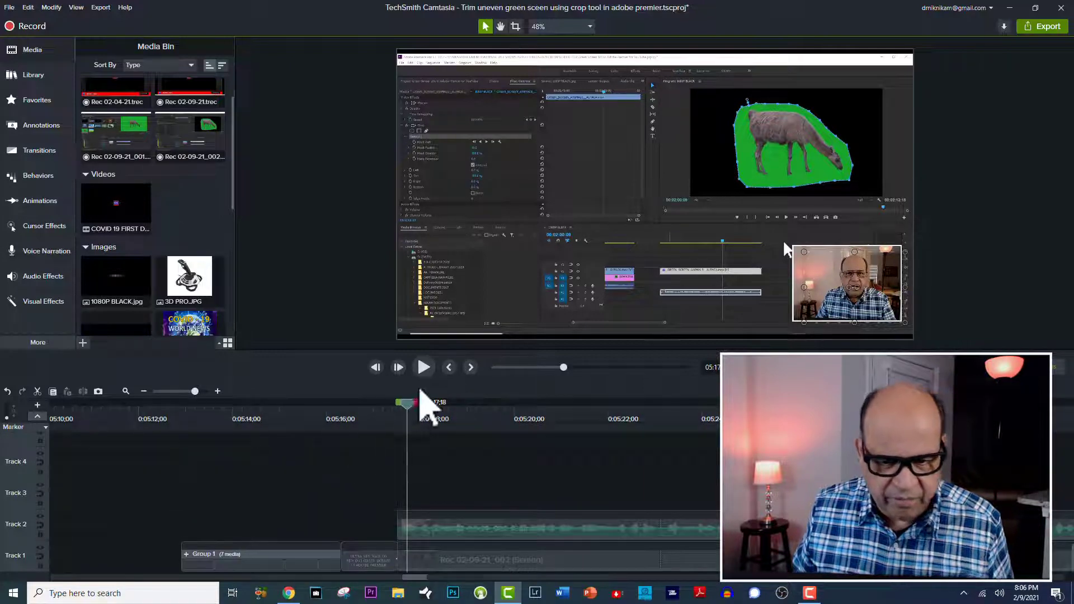
left_click_drag(405, 404, 395, 431)
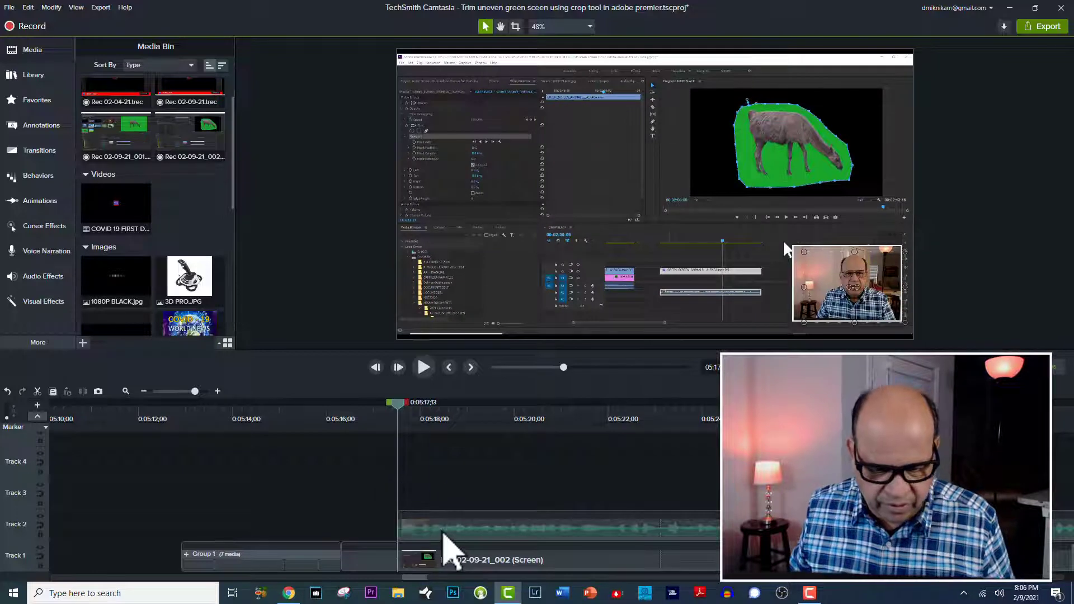
key("space")
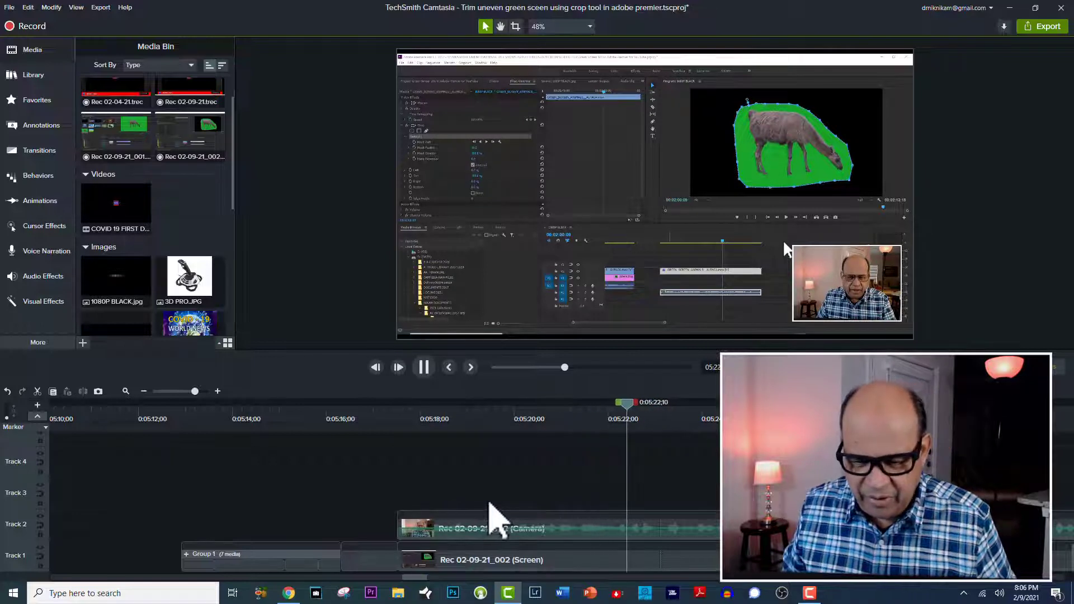
key("space")
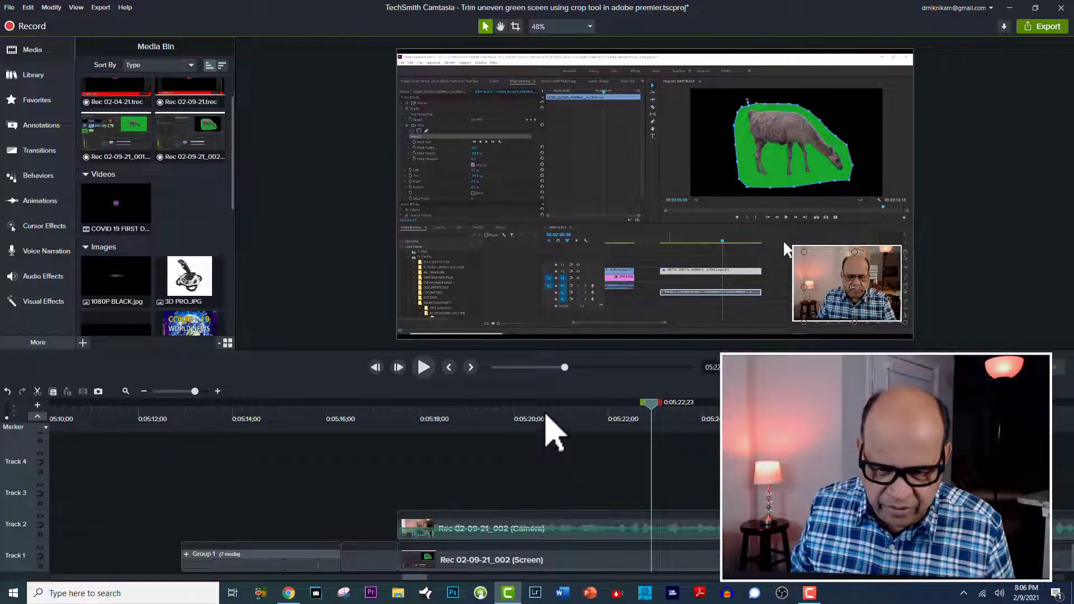
Try cutting the range from 0:05:20;16 to 0:05:21;19 out of the timeline, and undo the cut
left_click(546, 417)
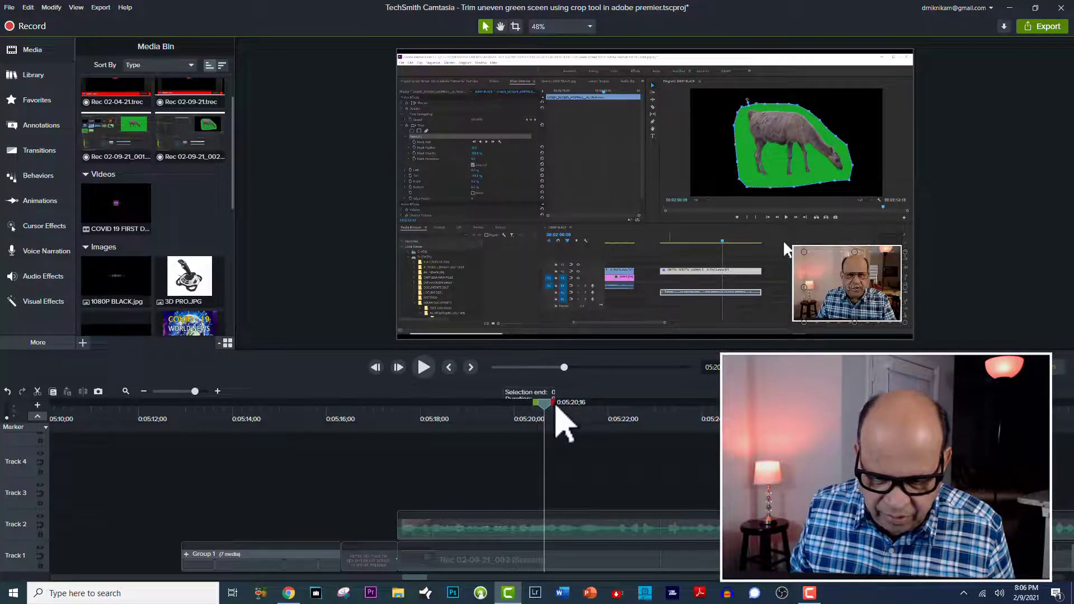
left_click_drag(556, 408, 609, 422)
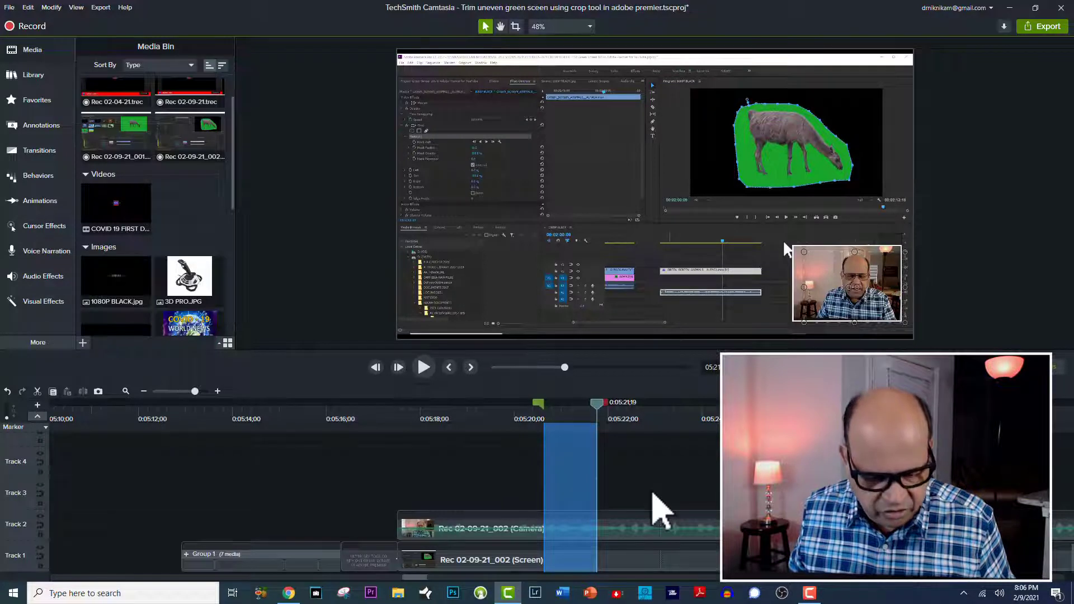
key("ctrl+x")
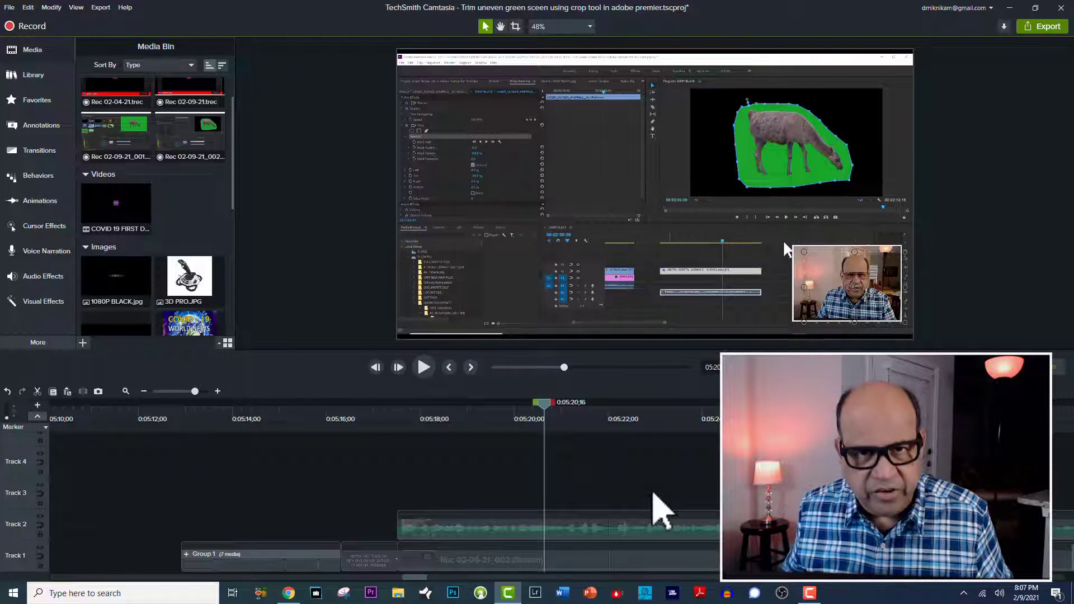
key("ctrl+z")
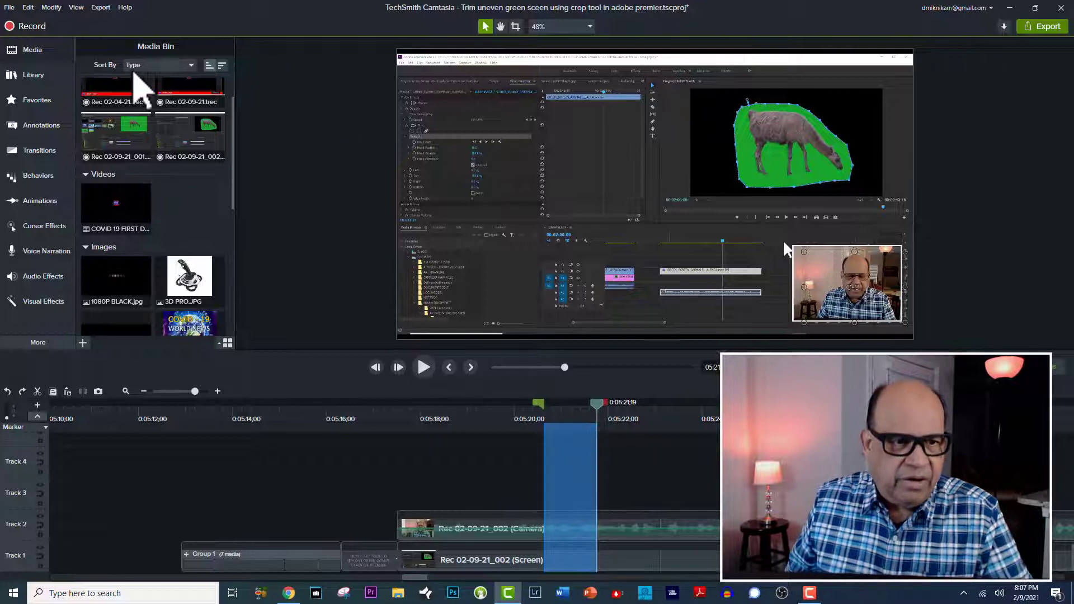
Hide the Media Bin, show it again and return to the start of its media list
left_click(34, 51)
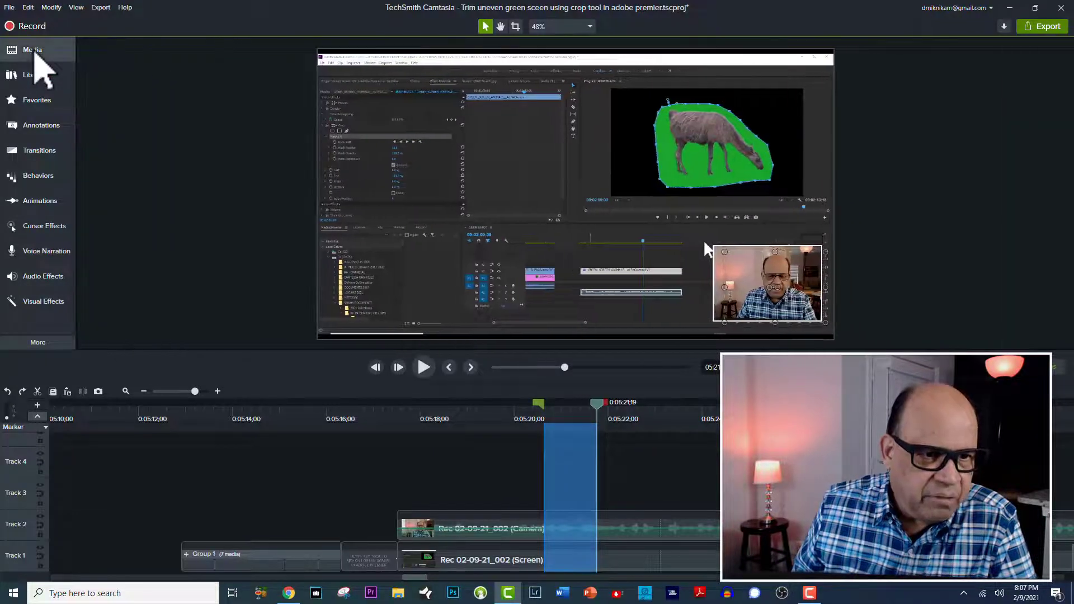
left_click(36, 53)
scroll(161, 139, "up", 2)
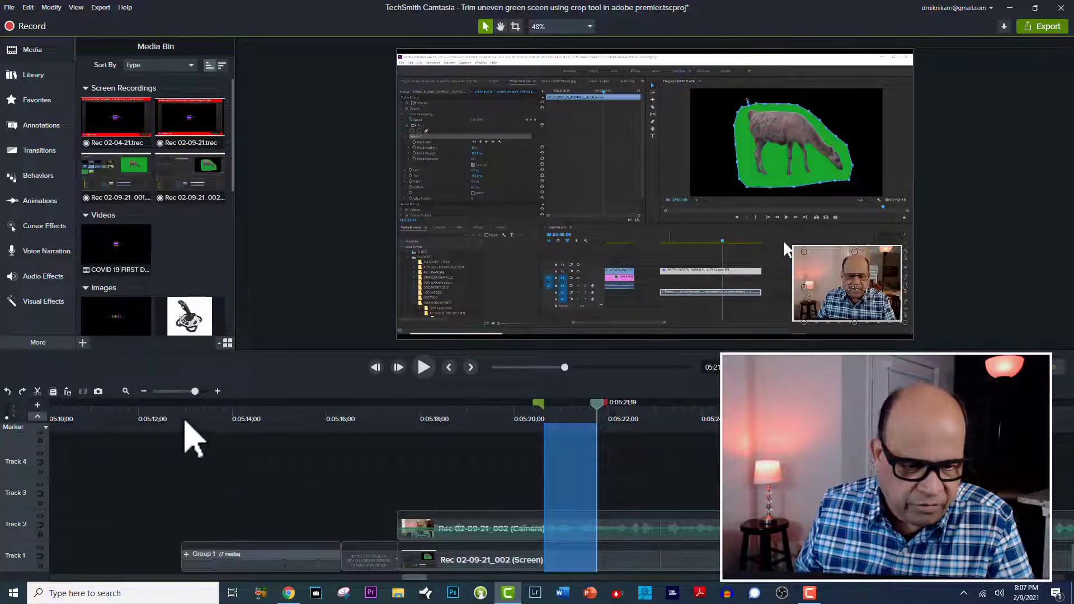
Scrub the playhead to 0:05:16;10, just past the end of Group 1, to view the title
left_click(186, 426)
mouse_move(186, 427)
left_mouse_down()
mouse_move(242, 451)
mouse_move(346, 424)
left_mouse_up()
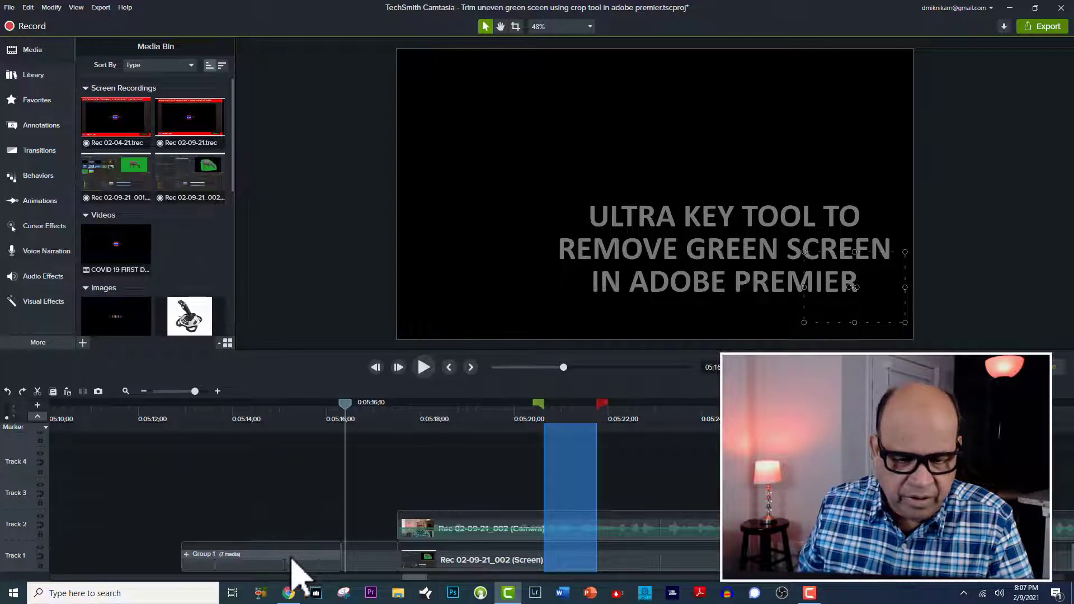
Position the playhead at 0:05:16;18 and view the asset folders of the Camtasia 2020 library
left_click(352, 416)
left_click(361, 417)
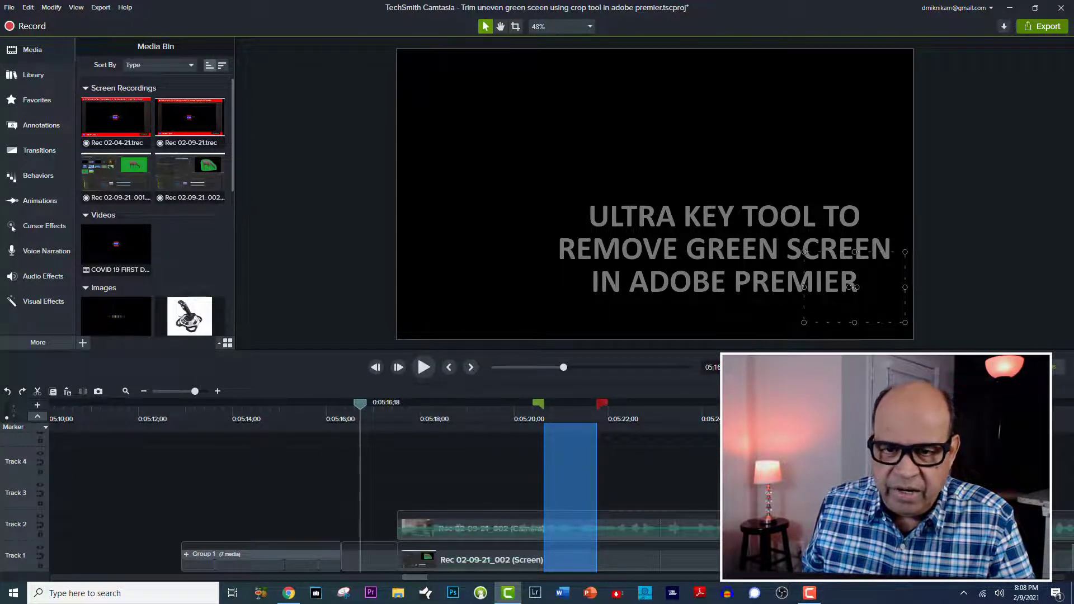
left_click(47, 78)
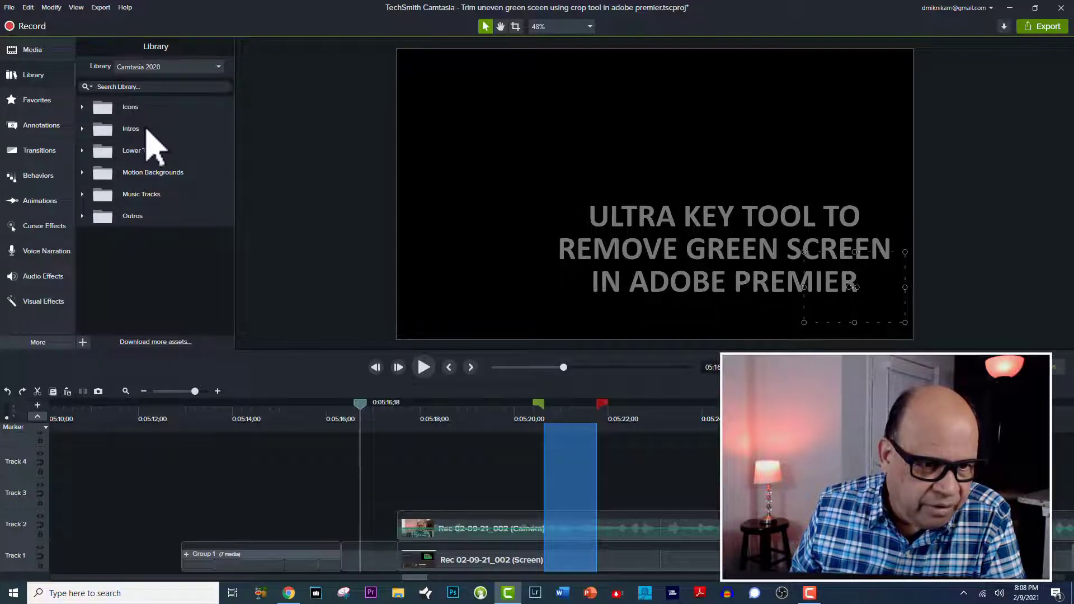
Try placing a plain ABC text callout in the upper-left area of the canvas, and delete it
left_click(42, 126)
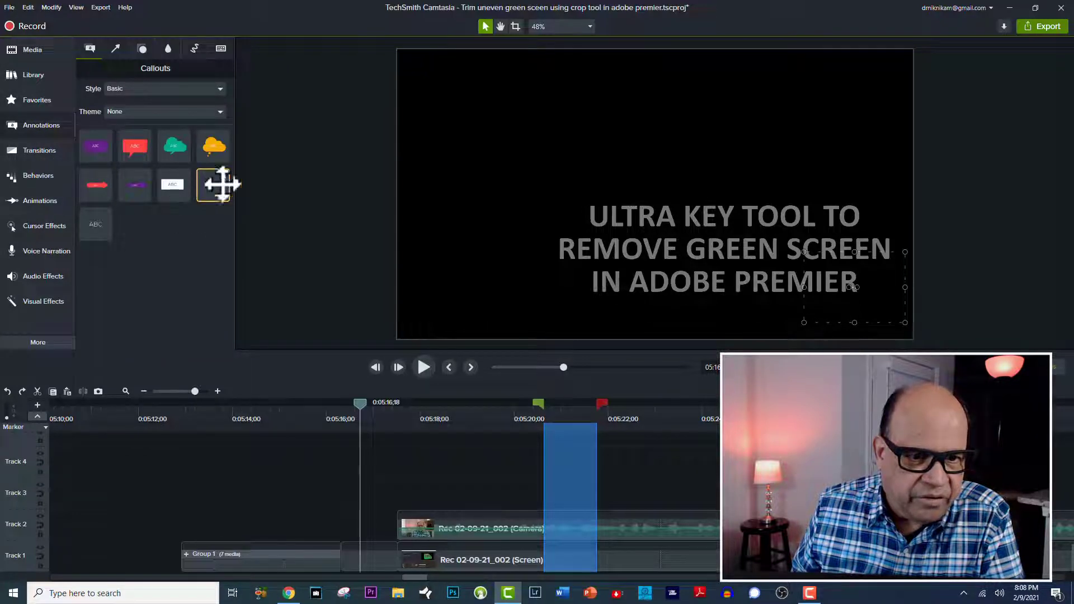
left_click_drag(218, 182, 523, 128)
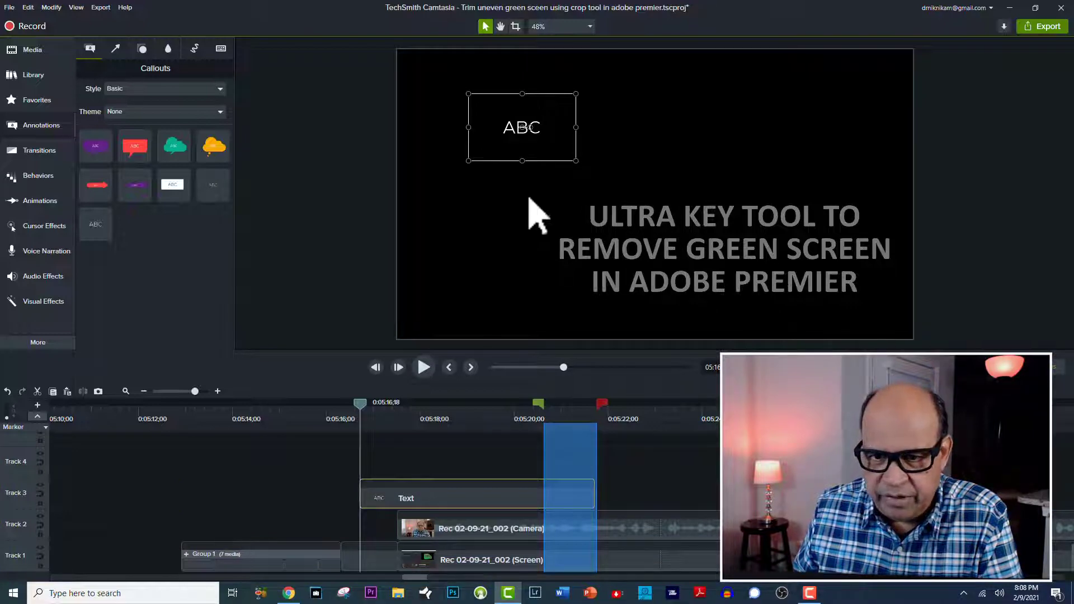
key("Delete")
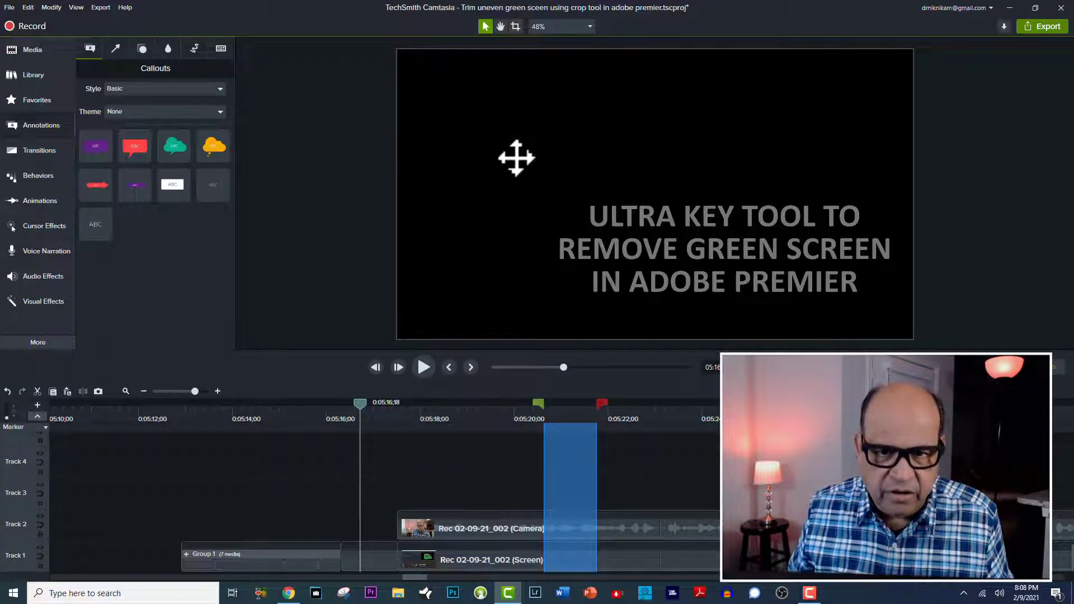
View the available transitions, behaviors and cursor effects in turn
left_click(48, 156)
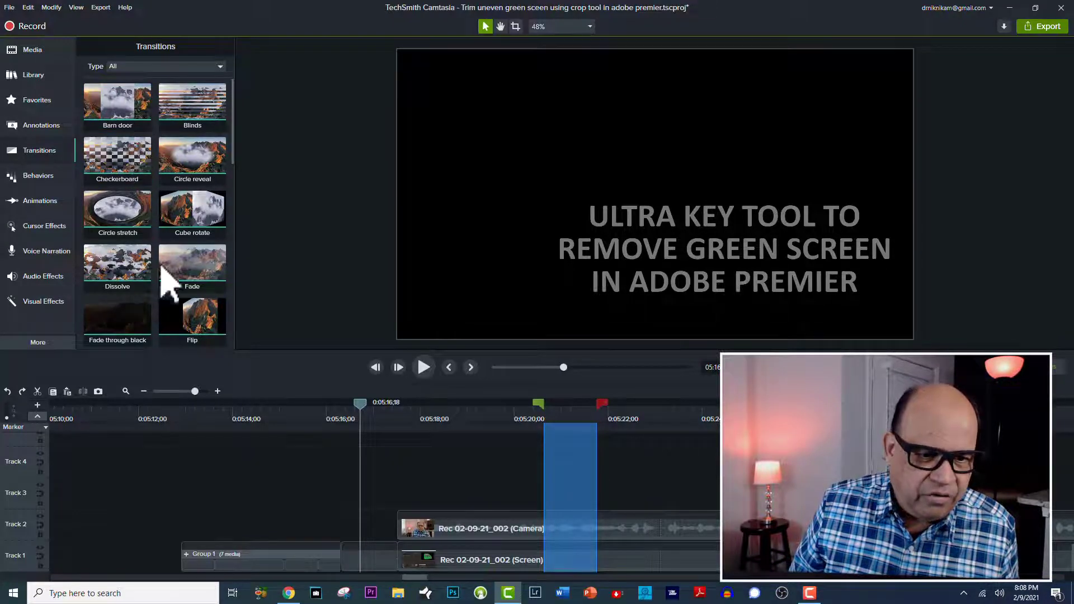
left_click(47, 186)
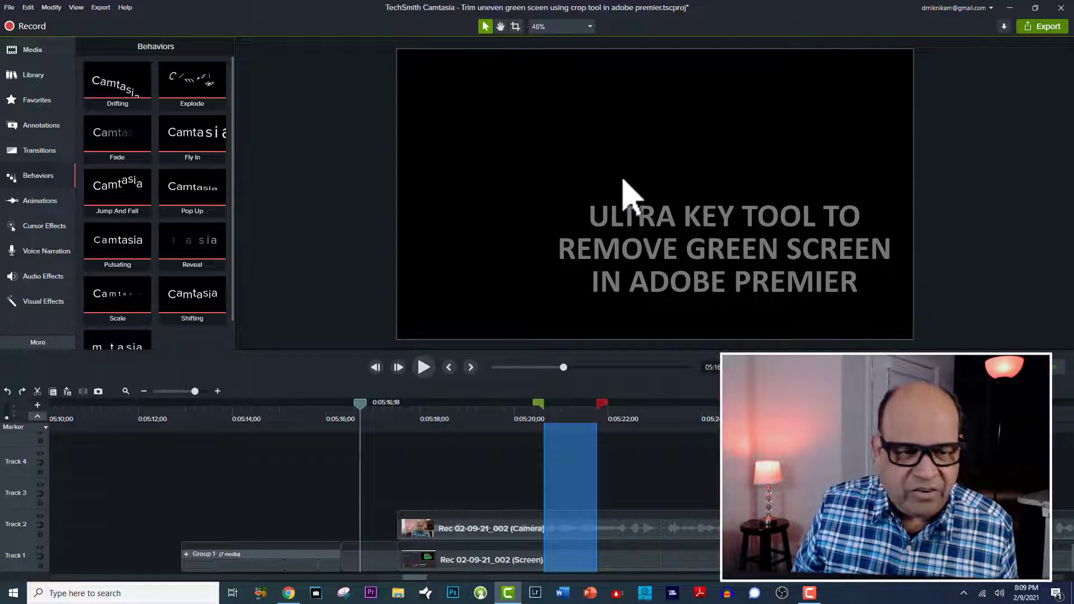
left_click(66, 228)
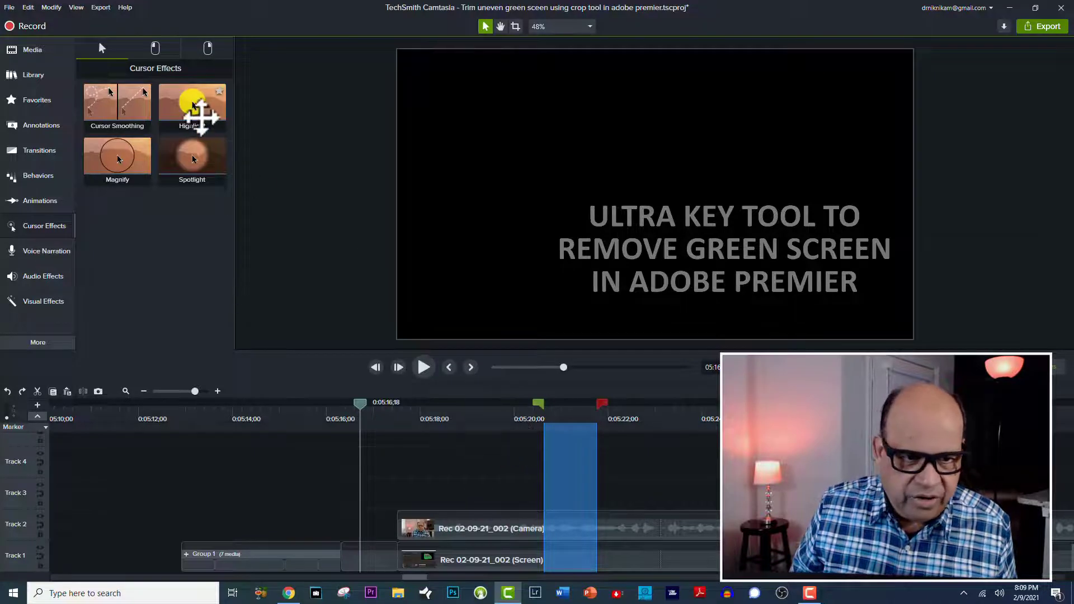
Show the clip properties and try to apply the Highlight cursor effect to the Rec 02-09-21_002 (Screen) clip
left_click(767, 427)
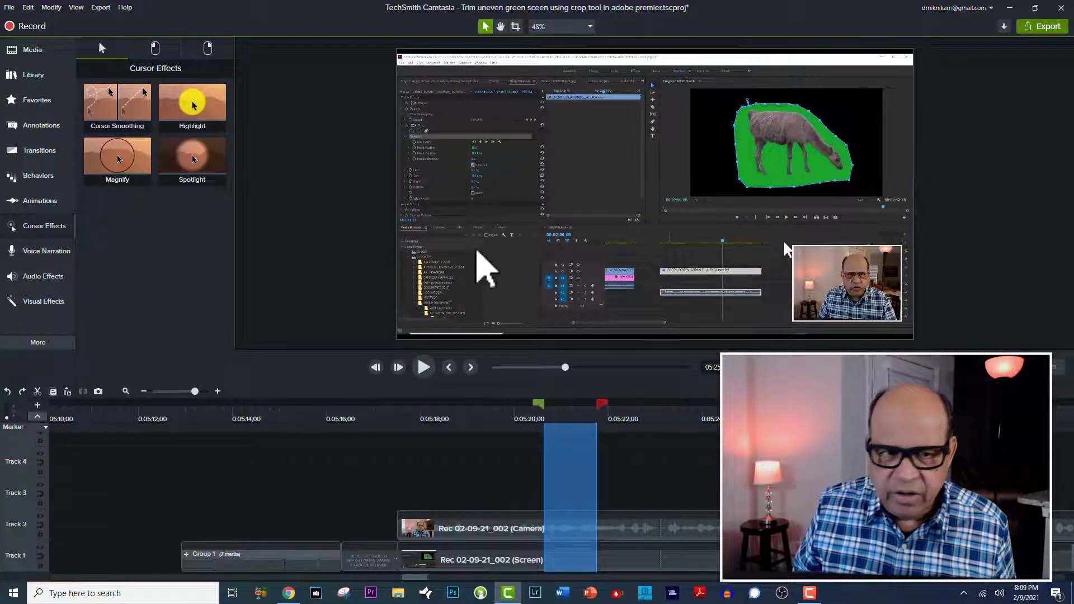
left_click_drag(202, 110, 473, 536)
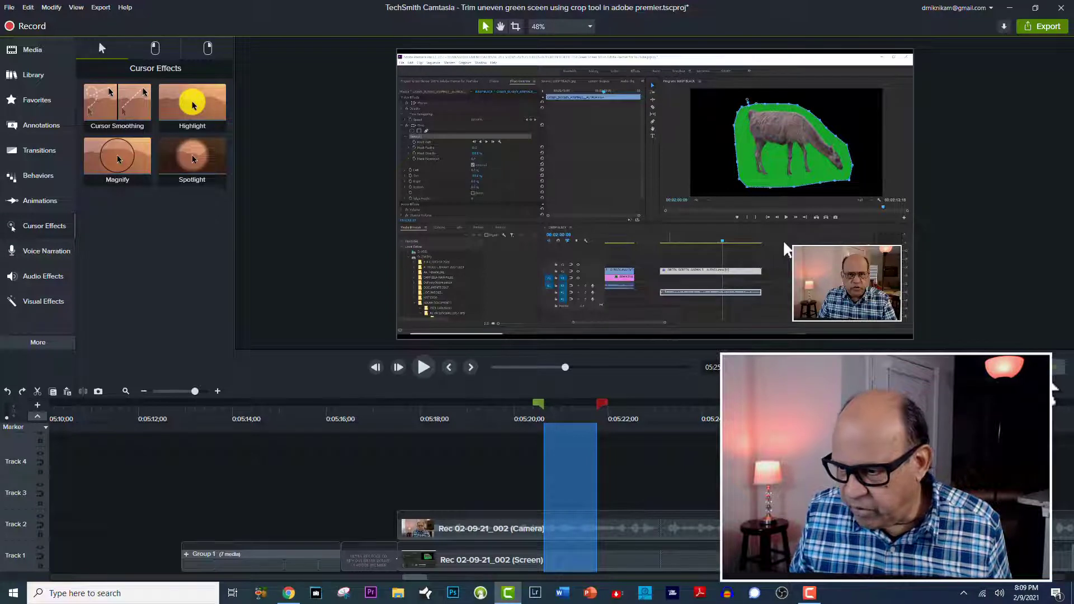
left_click(1058, 369)
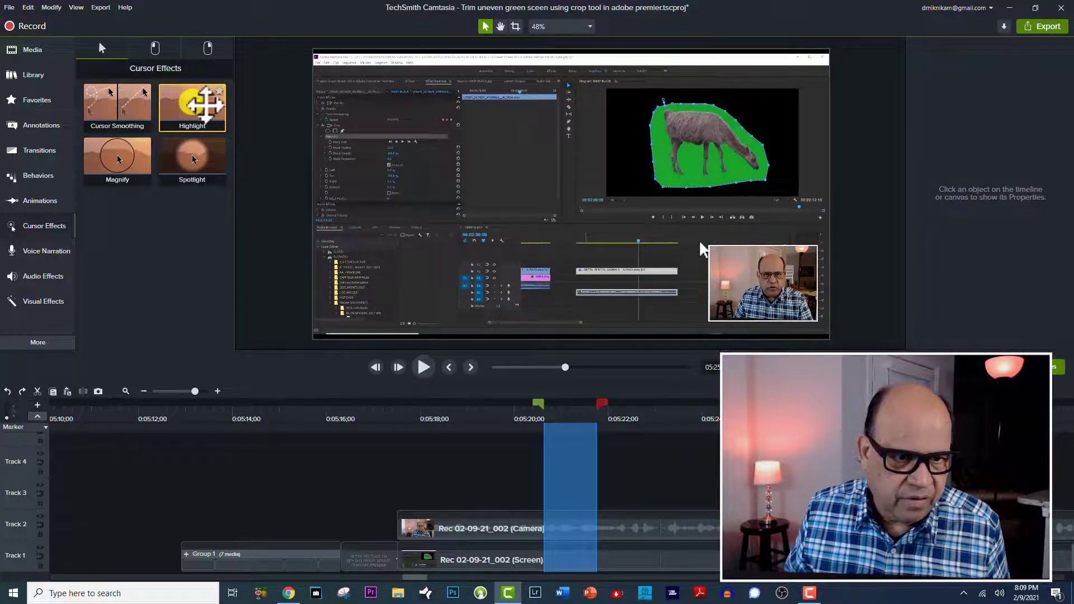
left_click_drag(205, 104, 504, 554)
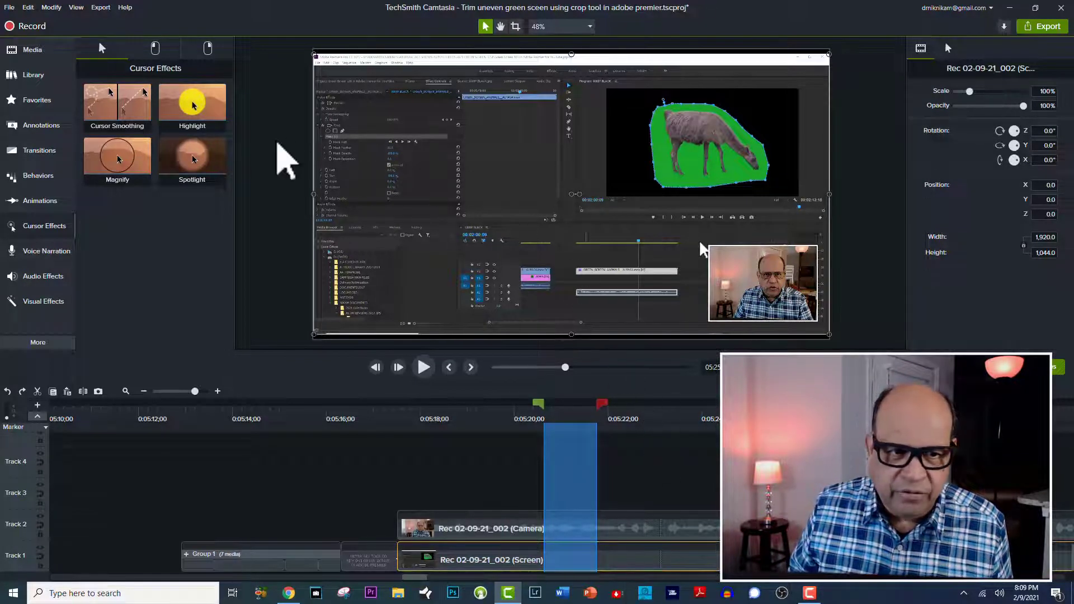
left_click(193, 104)
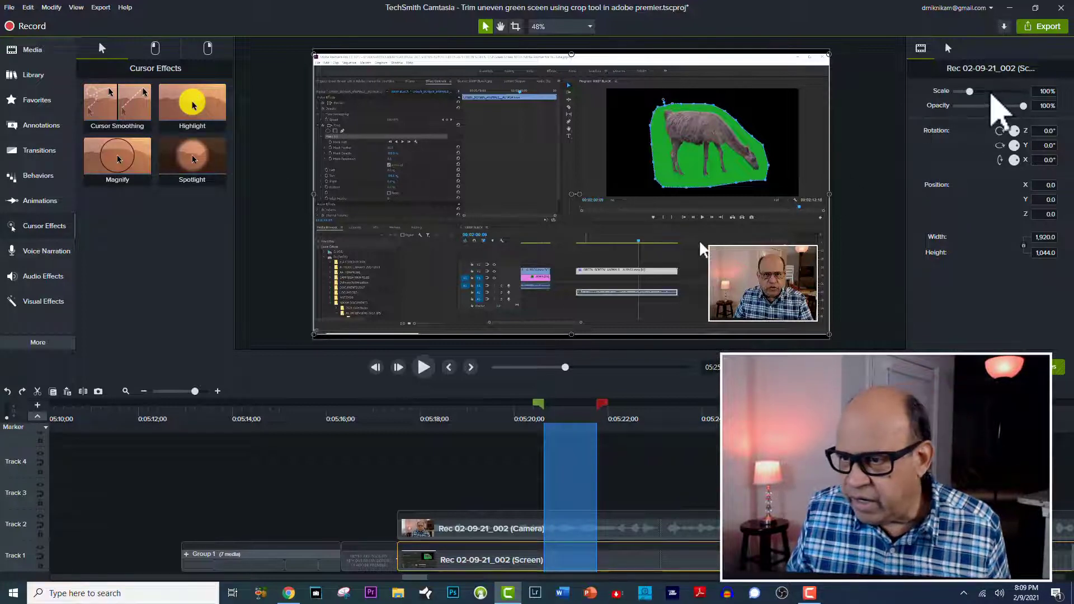
Try scaling the Rec 02-09-21_002 (Screen) clip up to 242.2%, and undo the scaling
left_click(991, 93)
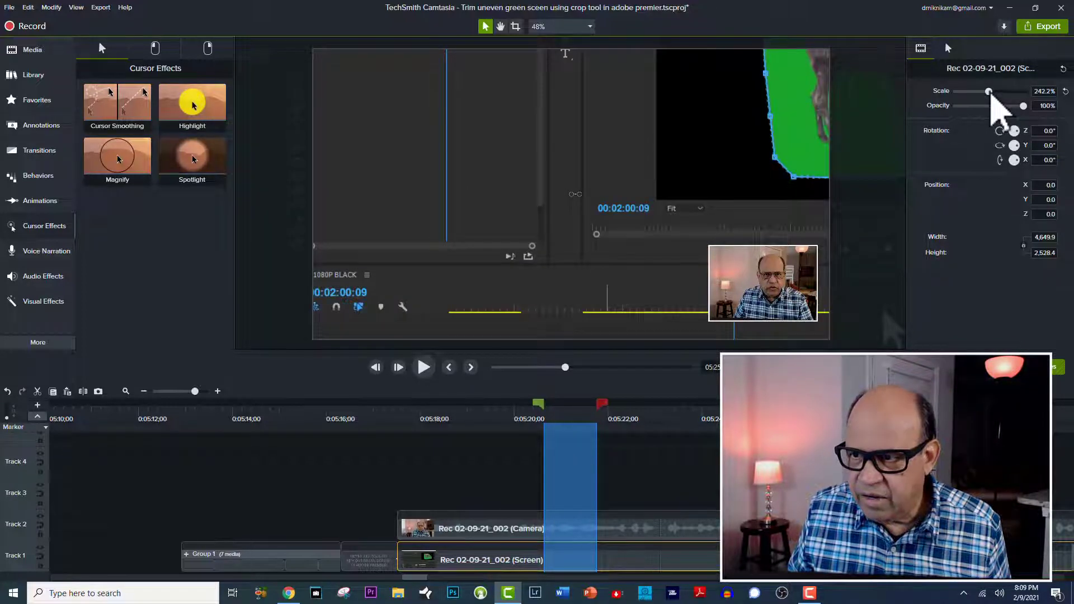
left_click_drag(991, 93, 970, 106)
key("ctrl+z")
key("ctrl+z")
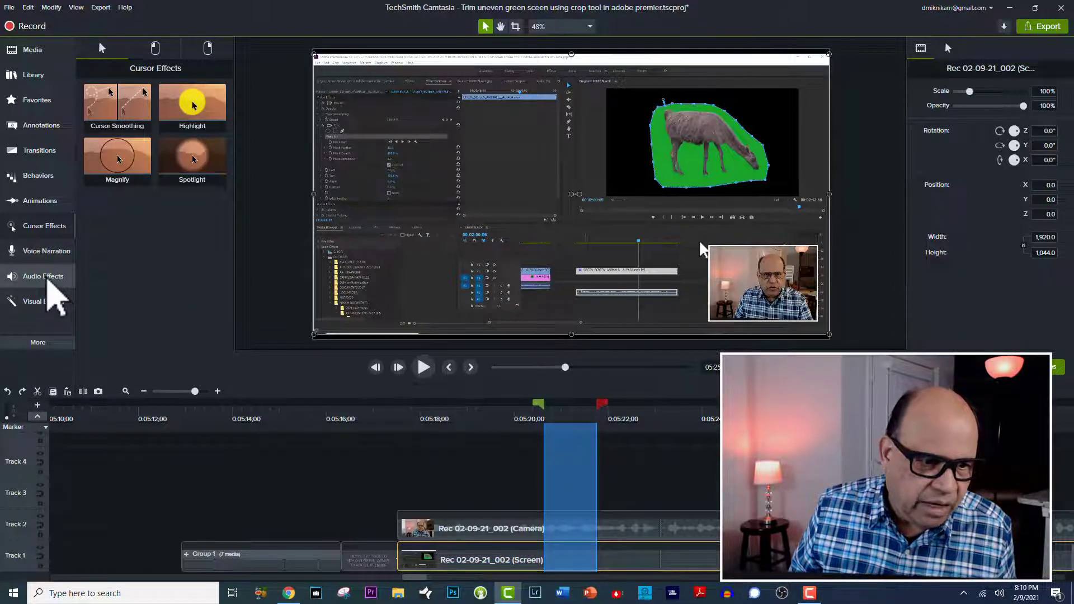
Try to apply Noise Removal to the Rec 02-09-21_002 (Camera) clip, and clear the selected timeline range
left_click(31, 276)
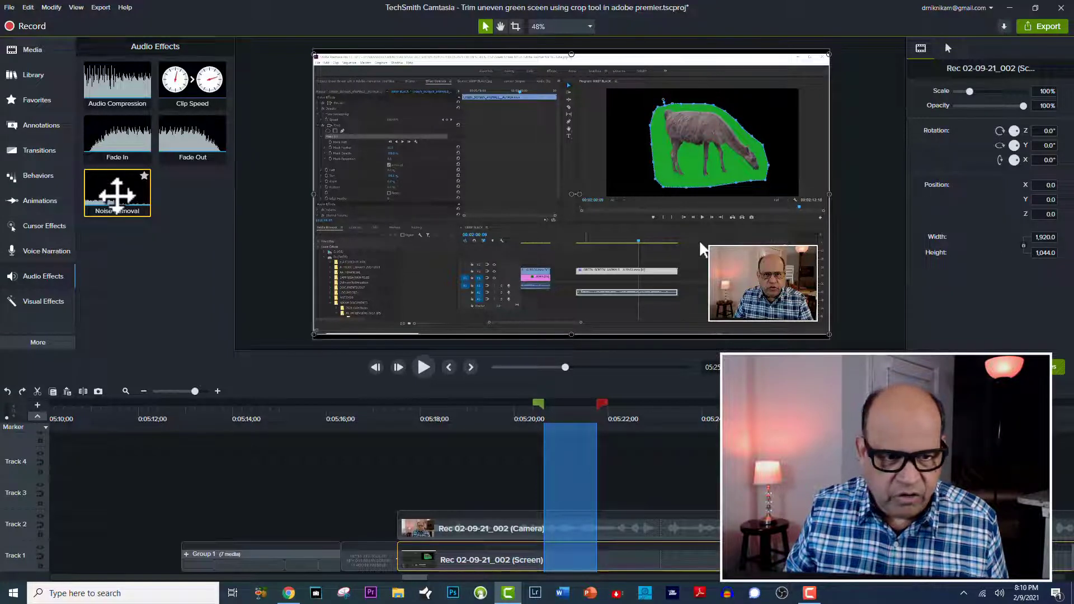
mouse_move(117, 193)
left_mouse_down()
mouse_move(341, 383)
mouse_move(473, 522)
left_mouse_up()
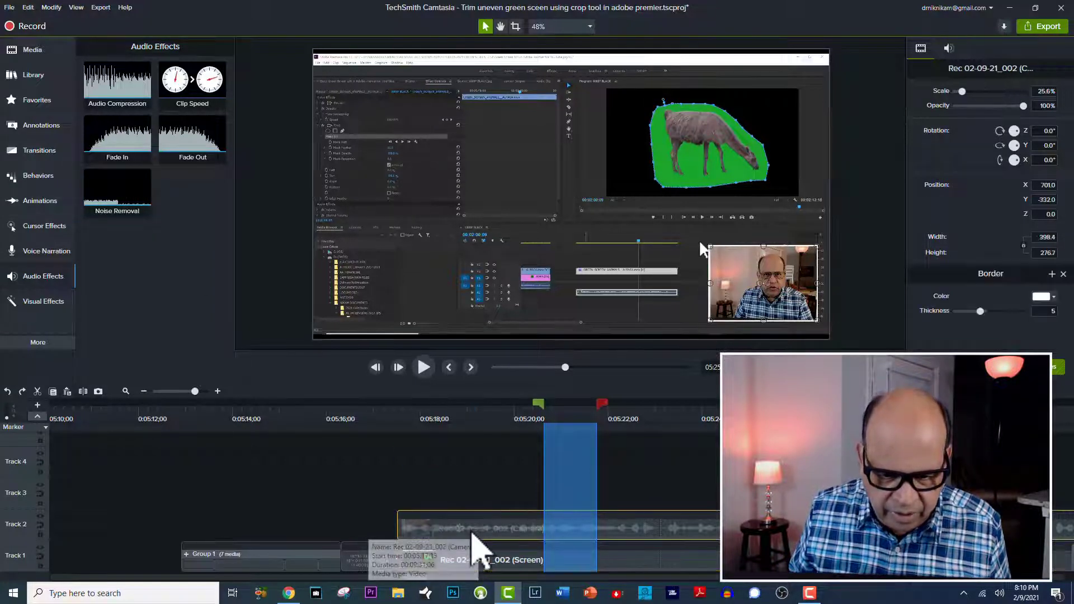
right_click(470, 520)
left_click(336, 431)
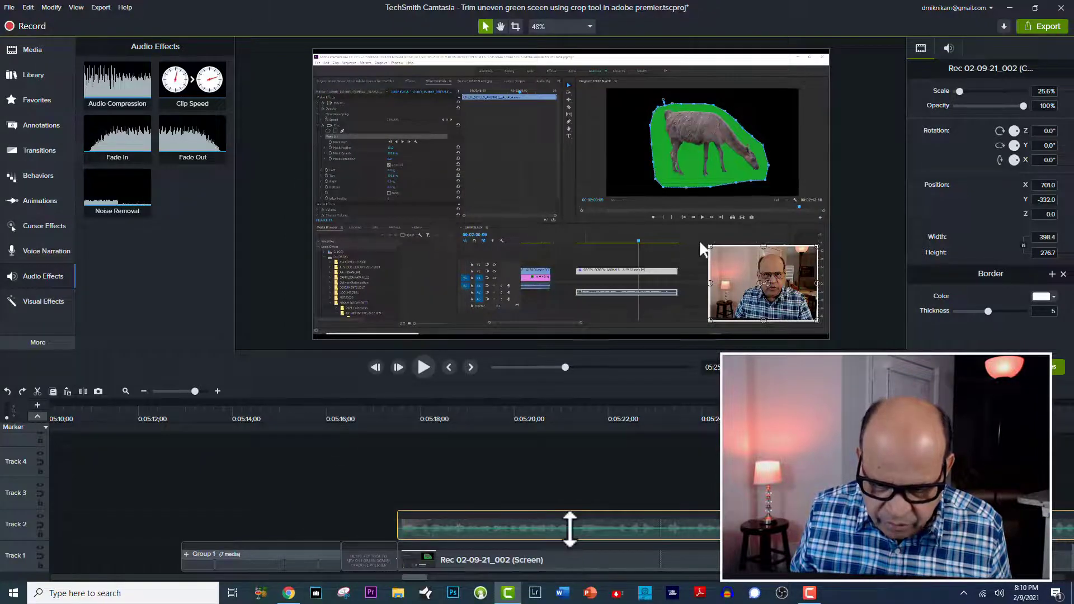
left_click_drag(570, 527, 567, 527)
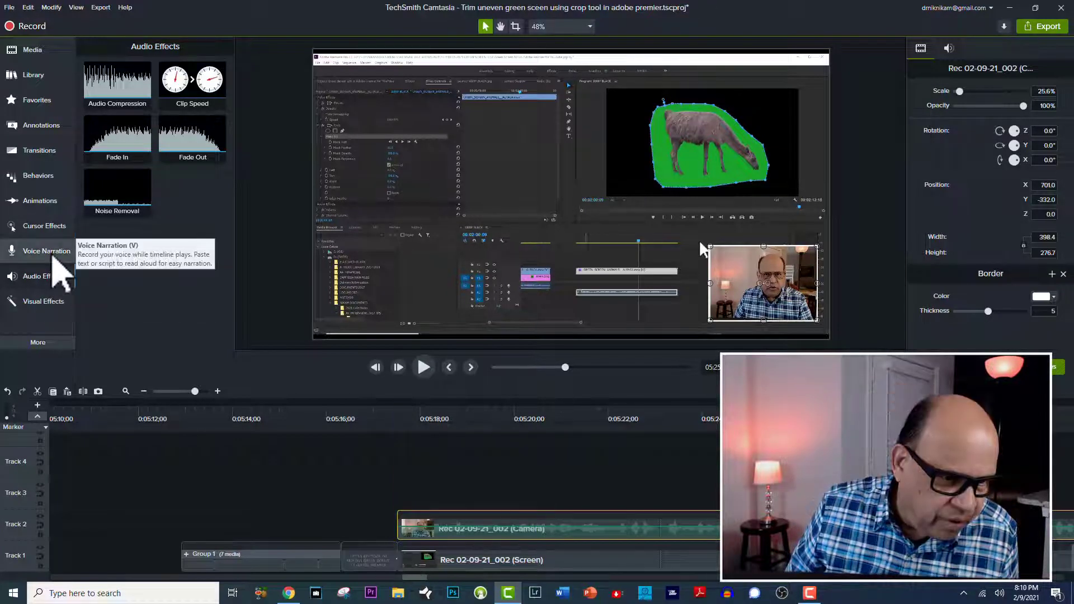
View the visual effects and select the timeline range from 0:05:12;18 to the project's end at 0:14:53;09
left_click(46, 305)
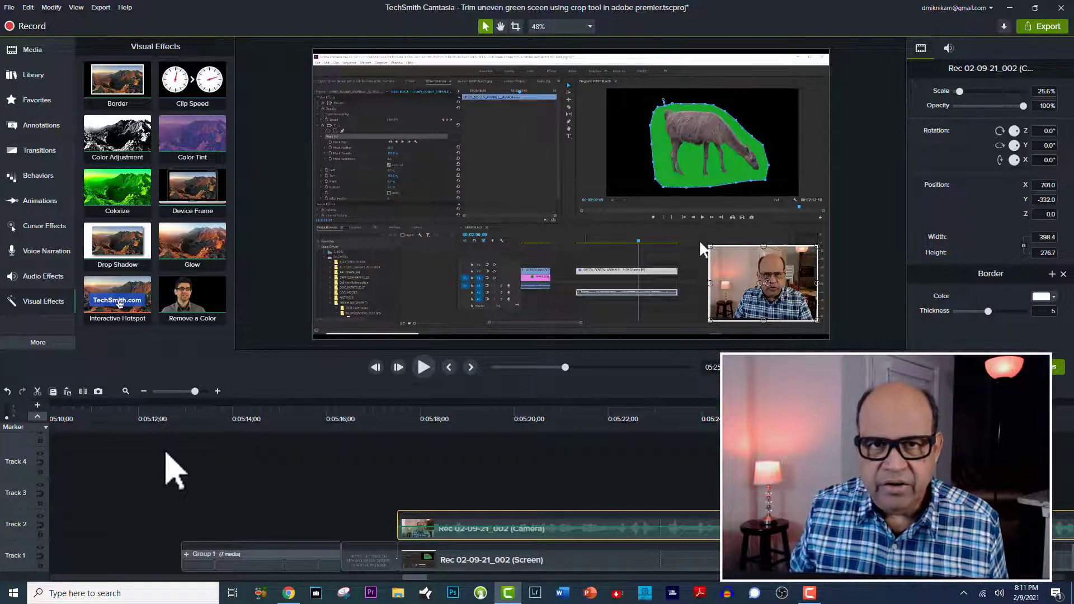
left_click(173, 425)
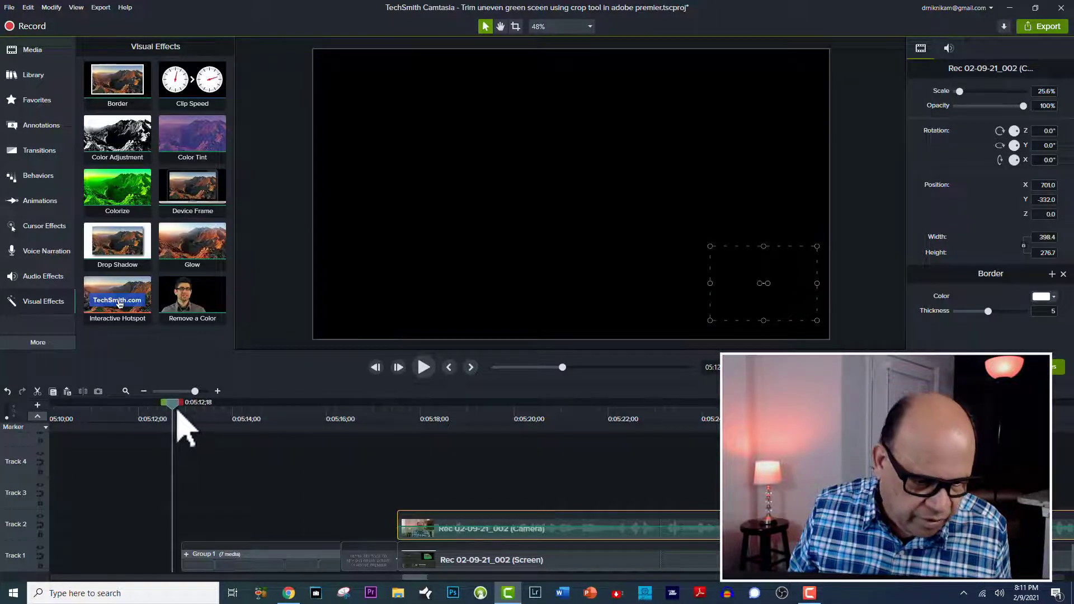
left_click_drag(177, 413, 153, 536)
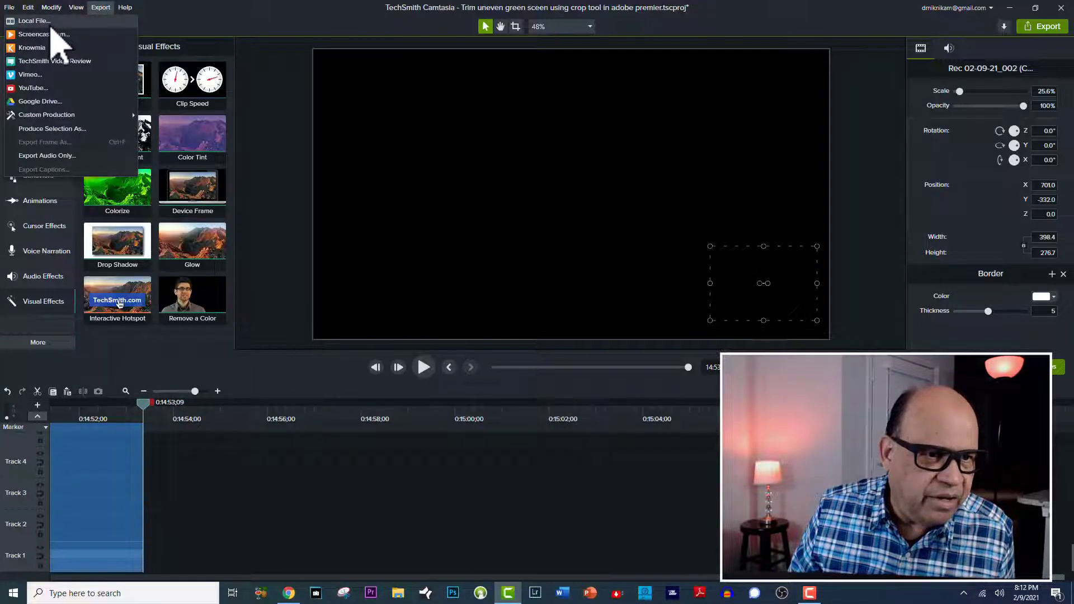
Start producing the selected range with the MP4 only (up to 1080p) preset and proceed to the file name and folder settings
left_click(78, 131)
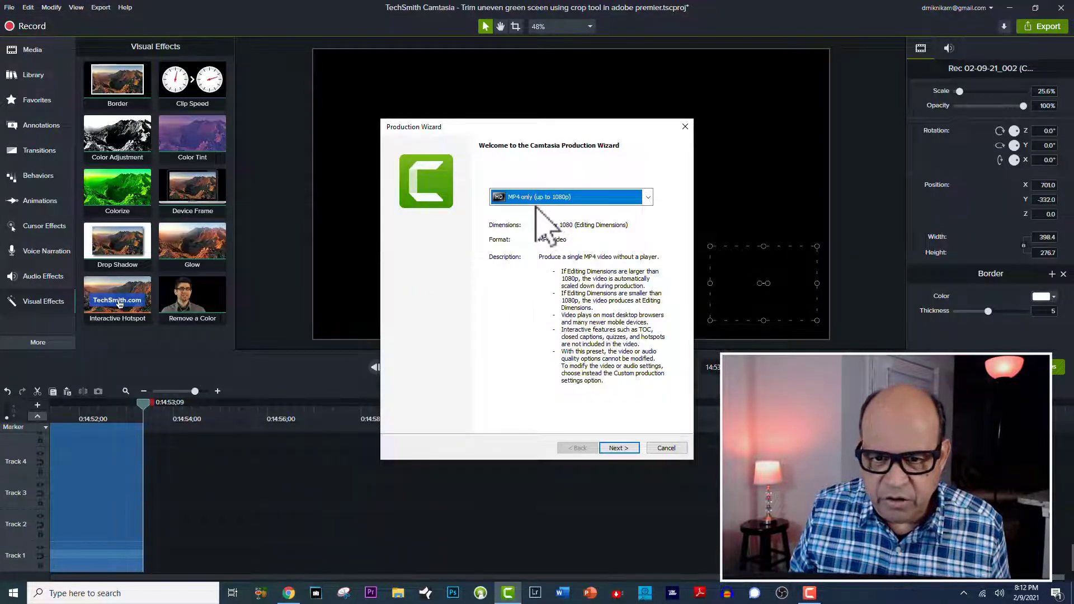
left_click(648, 197)
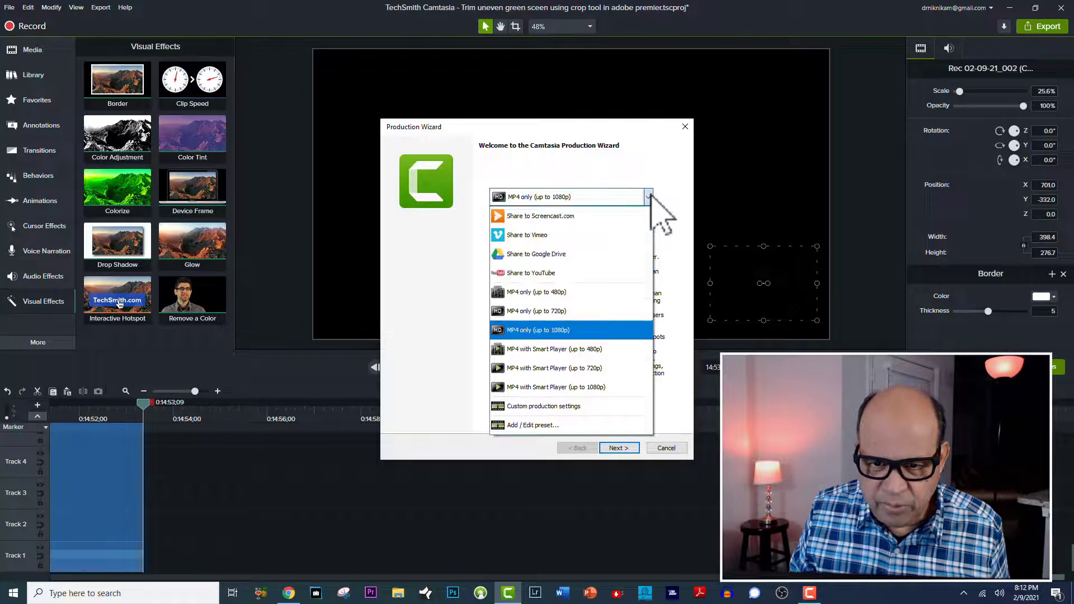
left_click(574, 330)
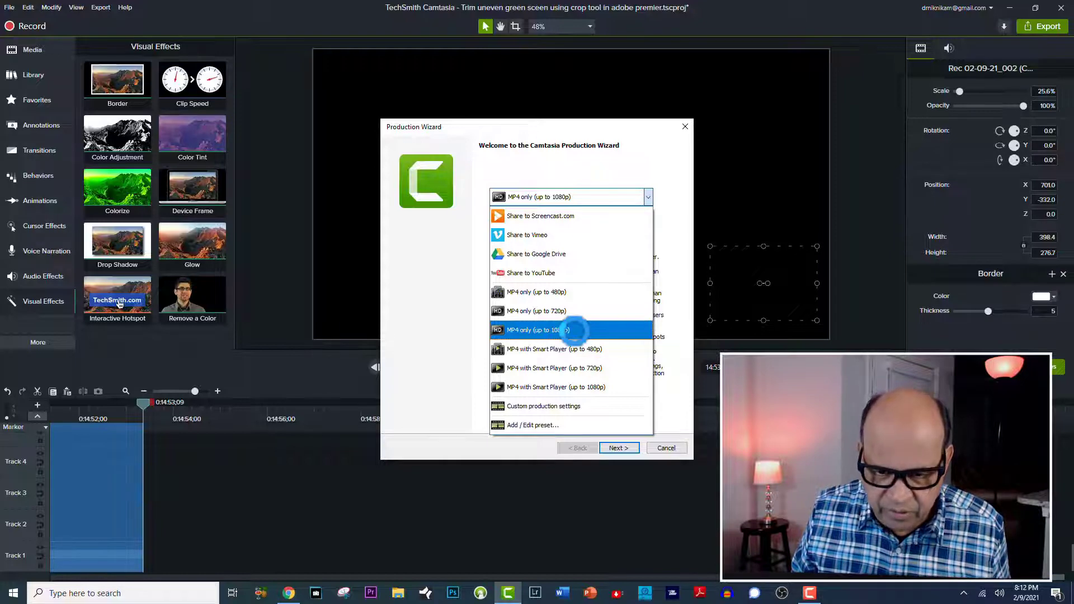
left_click(619, 448)
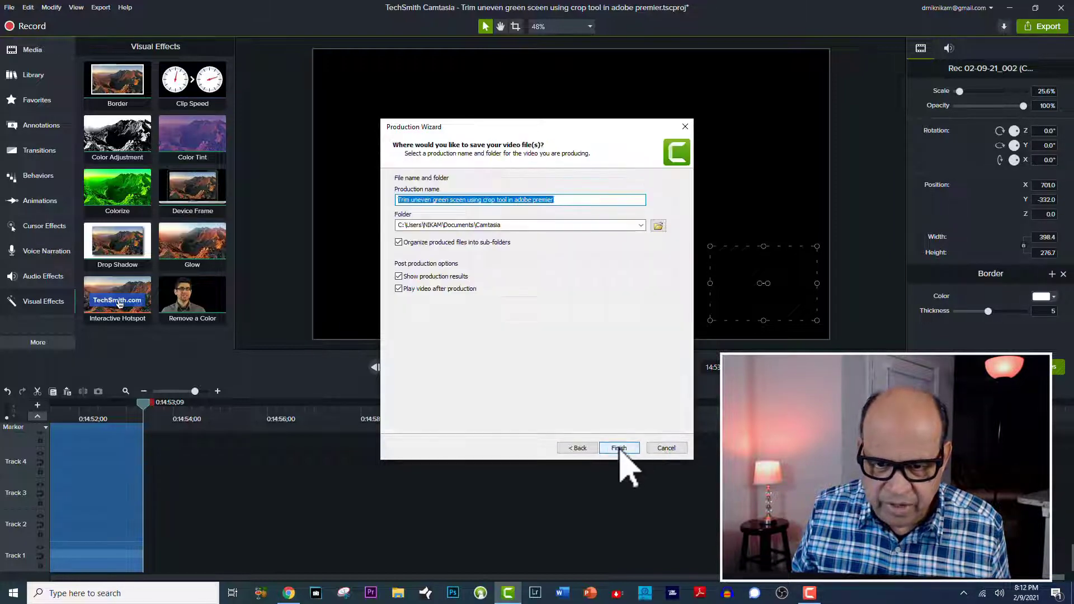
Turn off organizing produced files into sub-folders, look at the save locations, and cancel the production
left_click(421, 244)
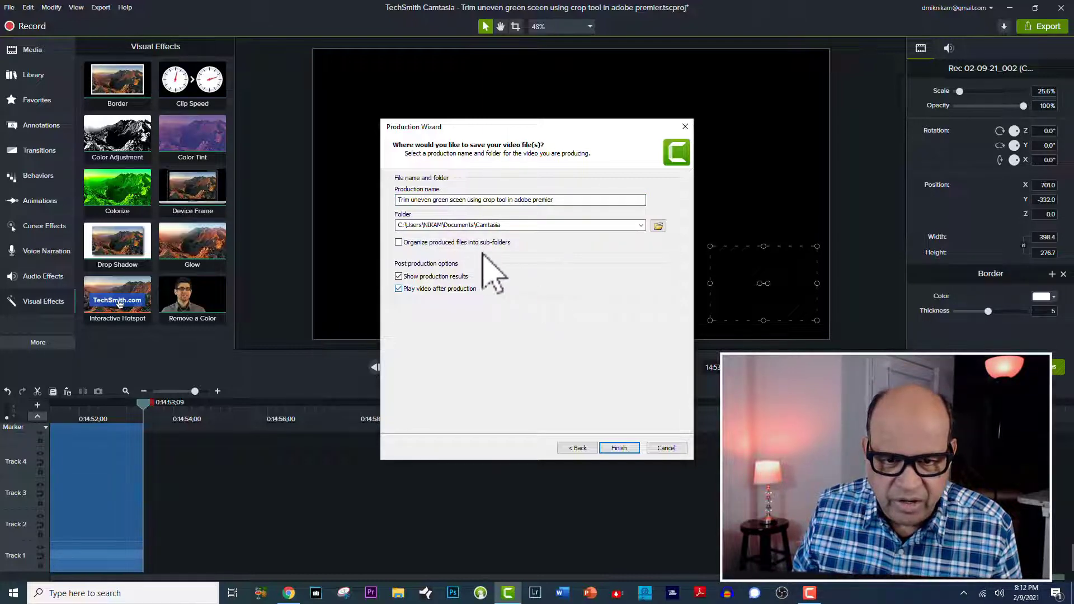
left_click(659, 226)
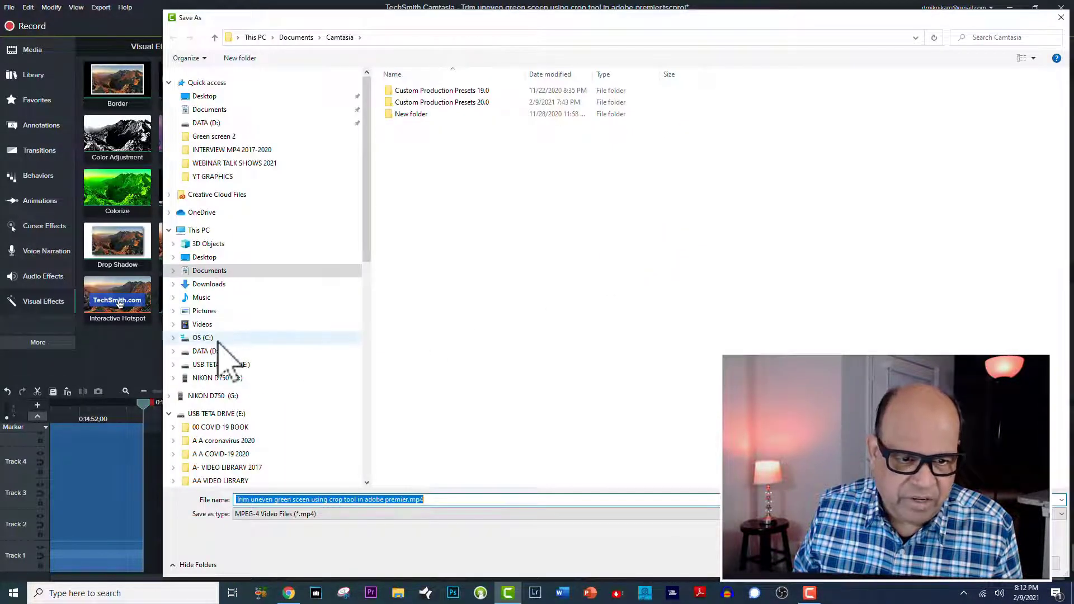
left_click(1061, 18)
key("Escape")
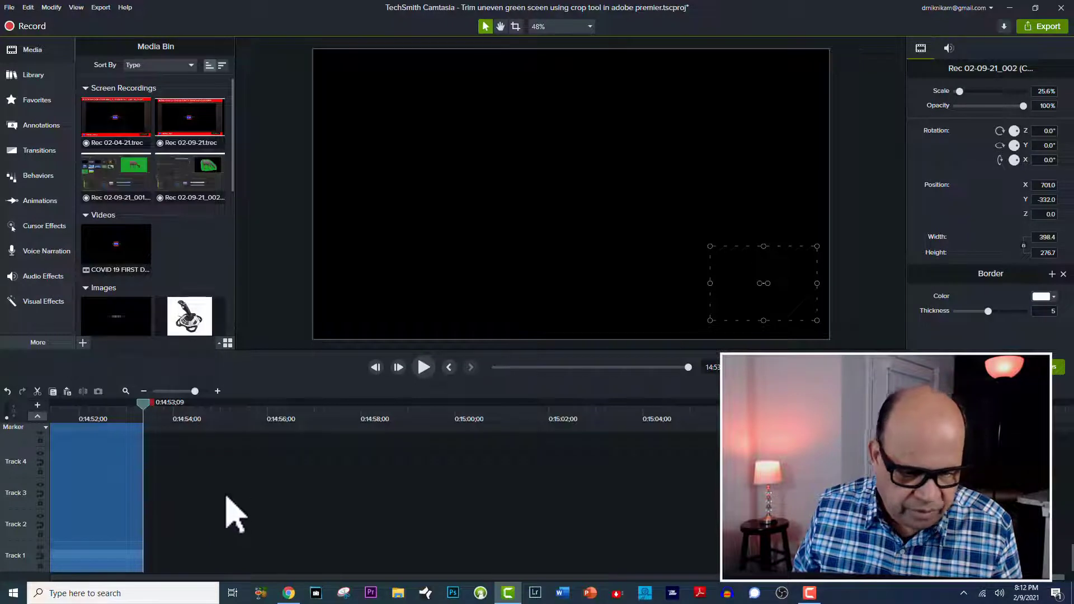
Move the playhead back to the start of the Rec 02-09-21_002 clips at 0:05:17;13
key("ctrl+comma")
key("ctrl+comma")
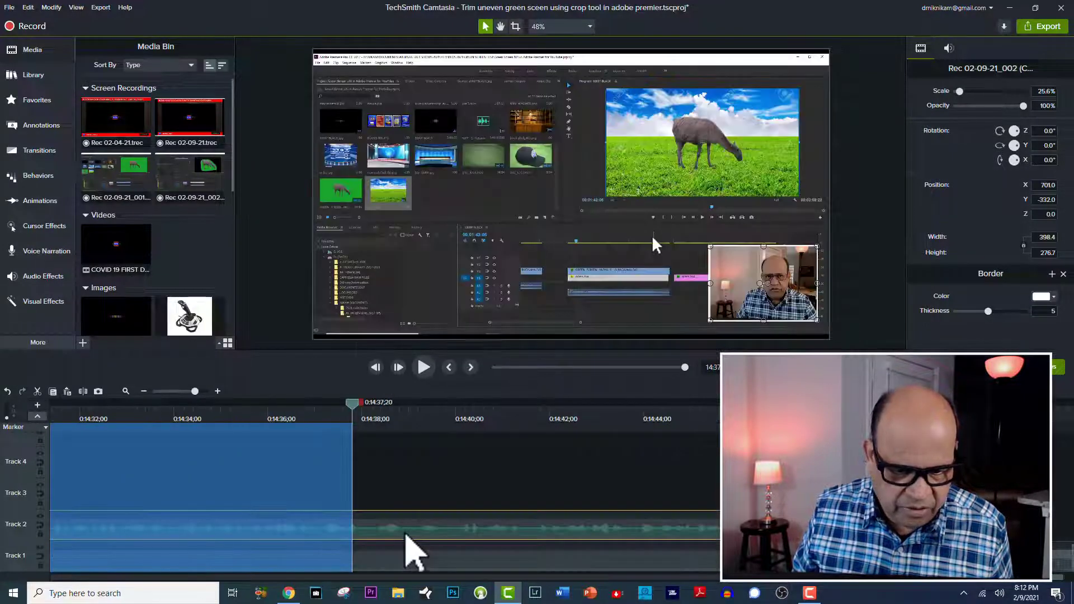
key("ctrl+comma")
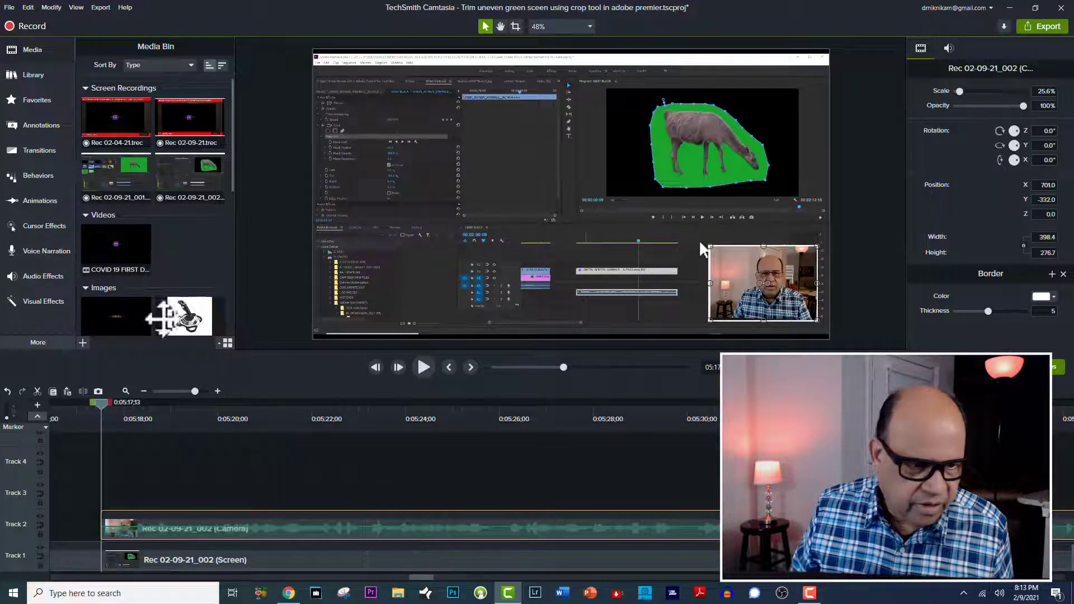
View the audio and visual effect options, change the camera clip's border color to green, and select the screen clip
left_click(43, 276)
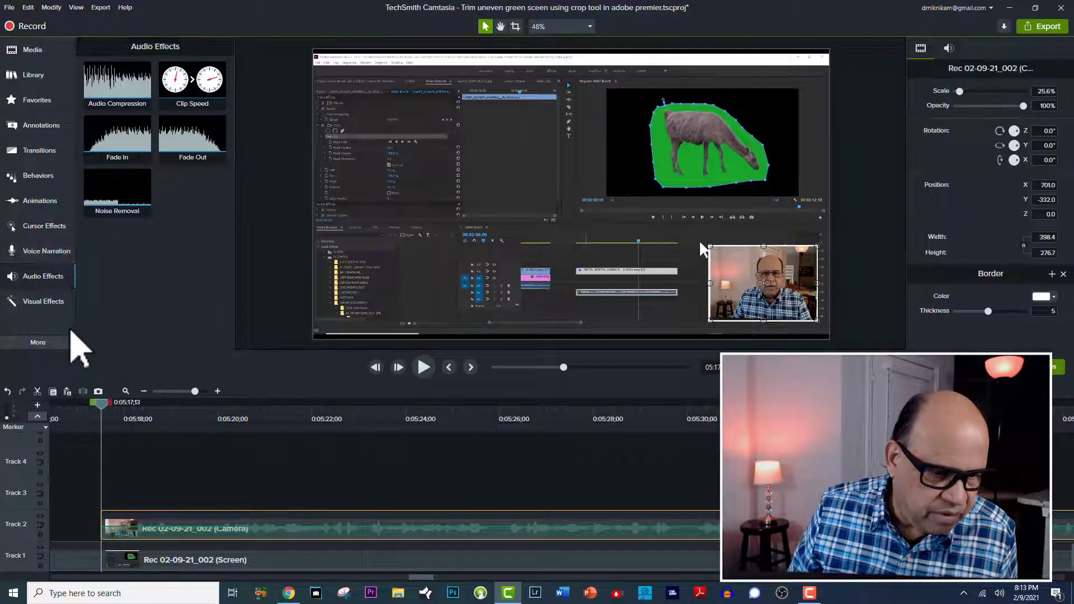
right_click(594, 305)
mouse_move(618, 473)
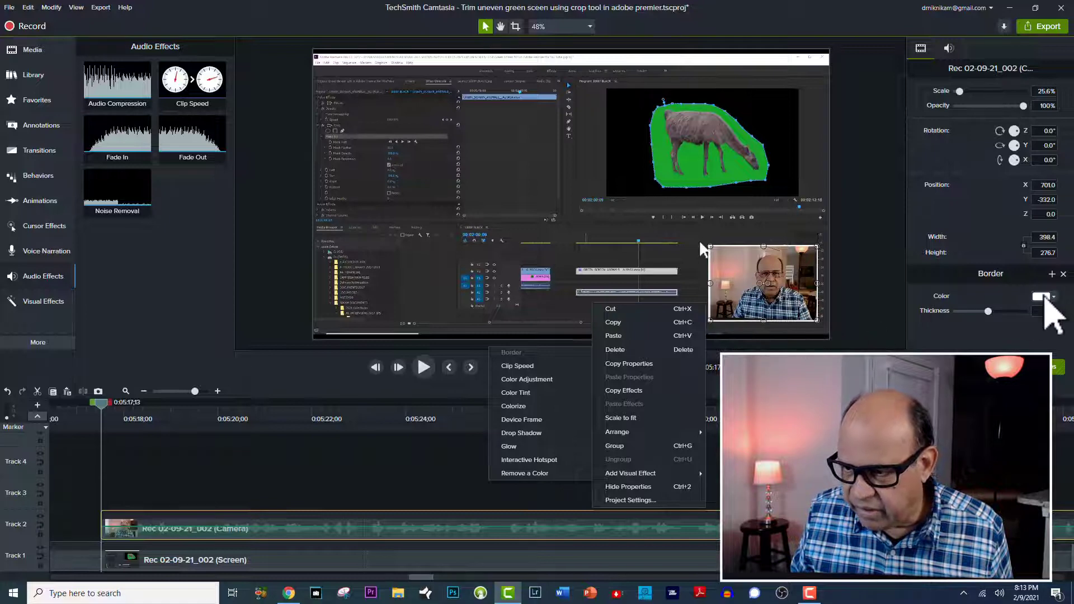
key("Escape")
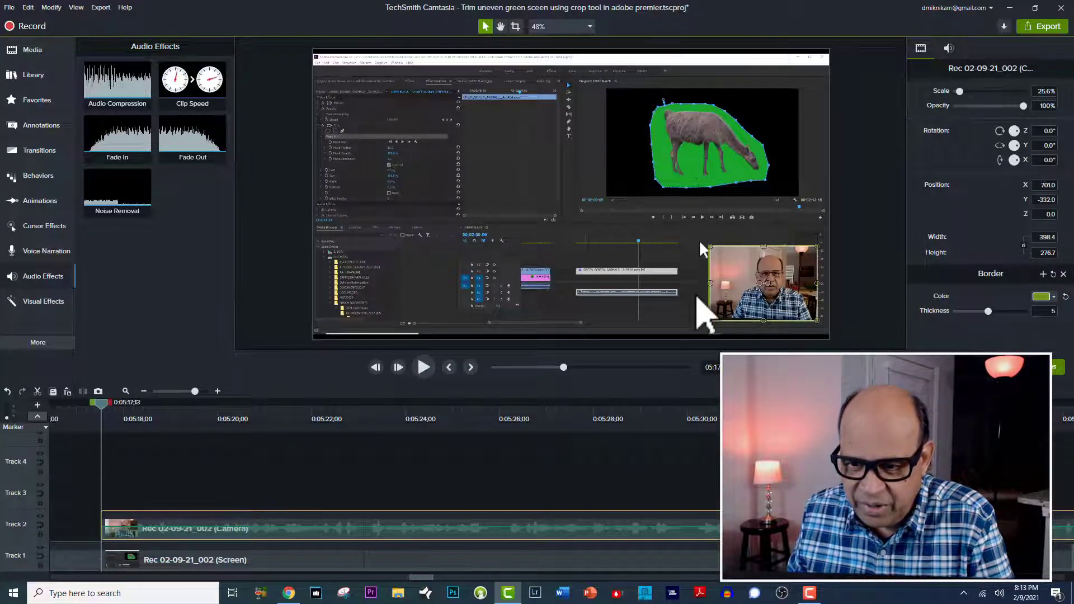
left_click(696, 292)
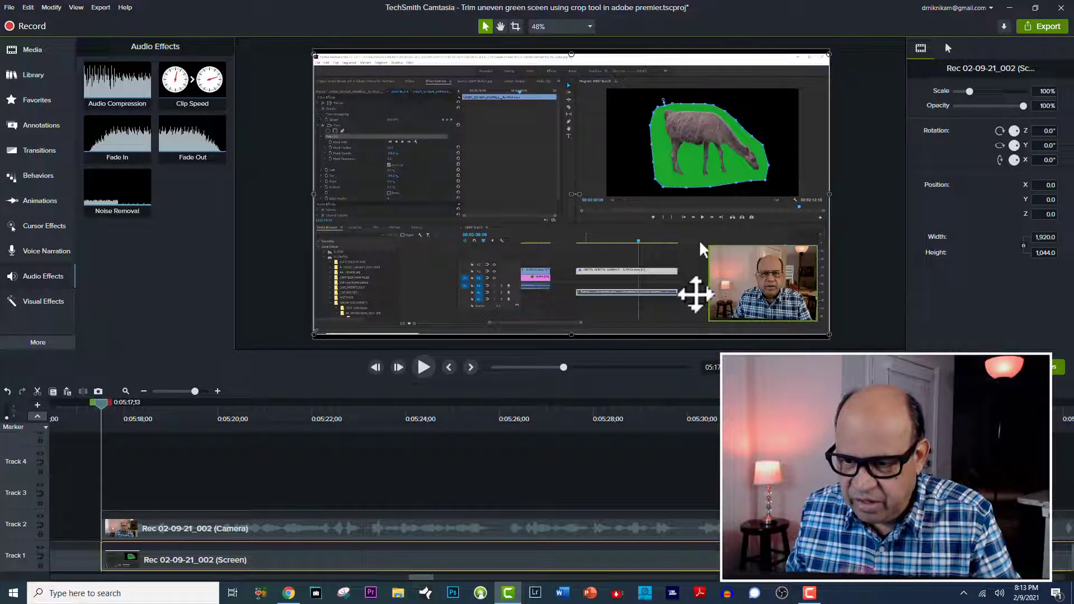